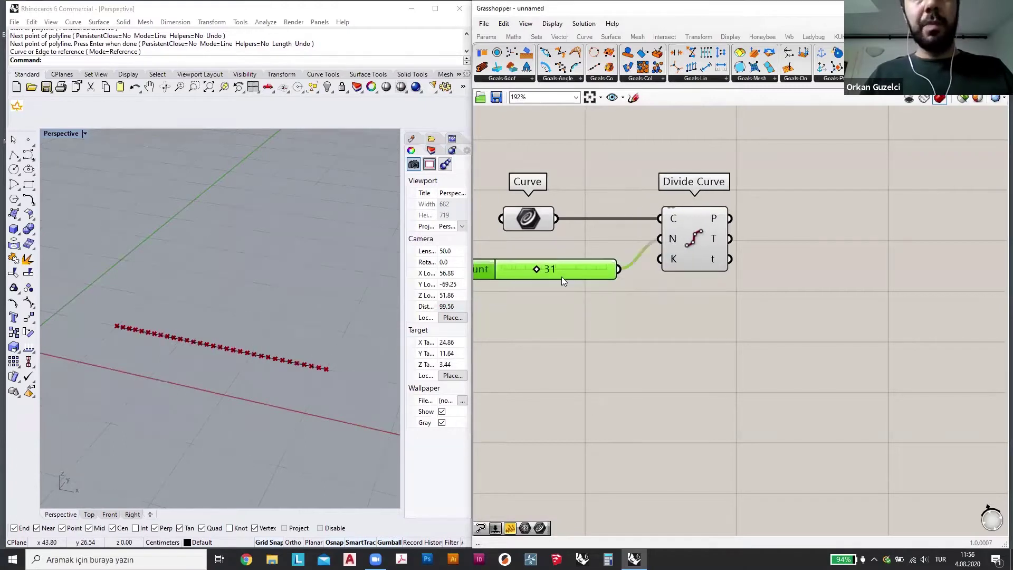
- Hide the original line in the Rhino viewport, leaving the Grasshopper division points on display
left_click(710, 259)
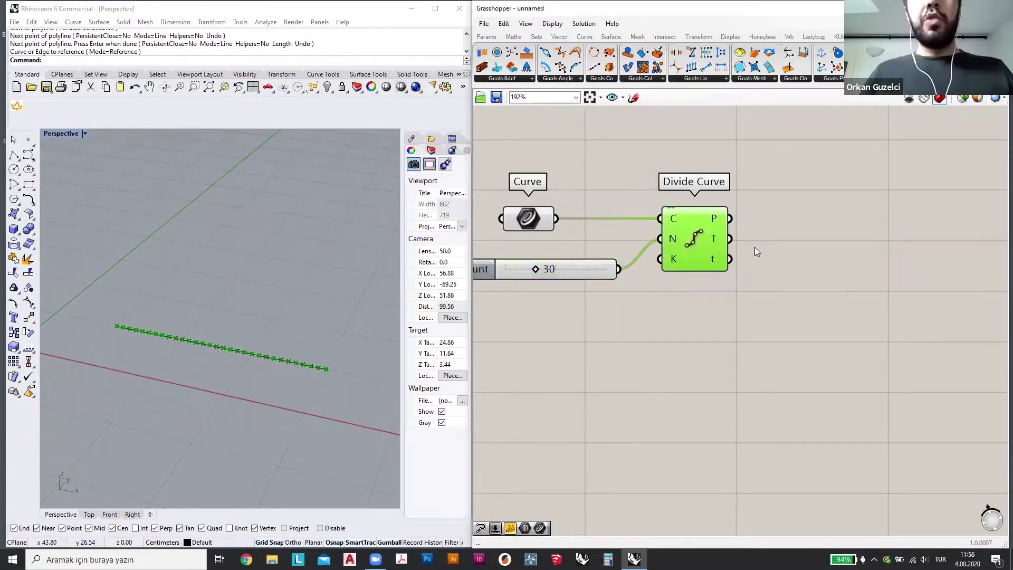
left_click(526, 215)
middle_click(526, 215)
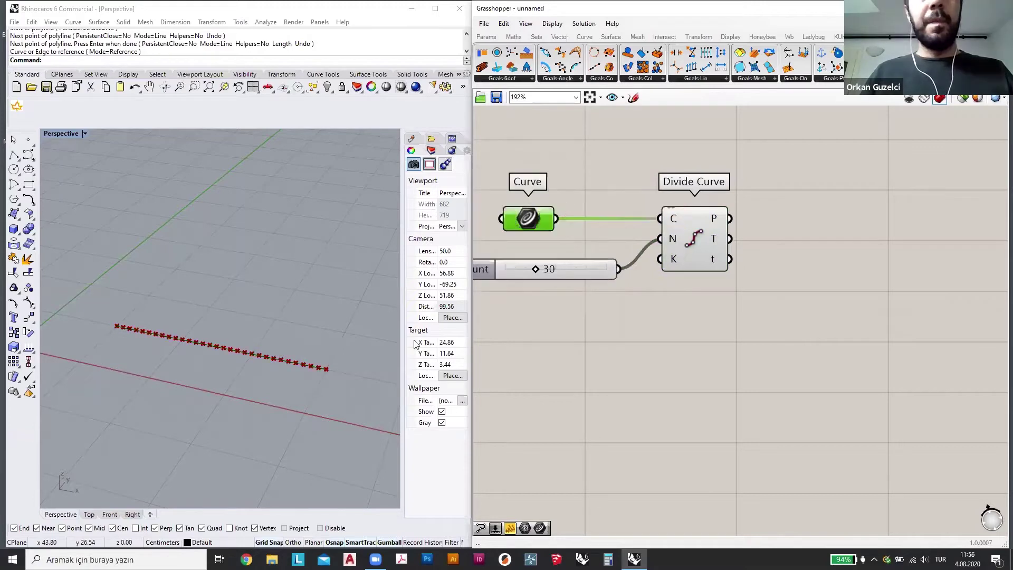
left_click(293, 362)
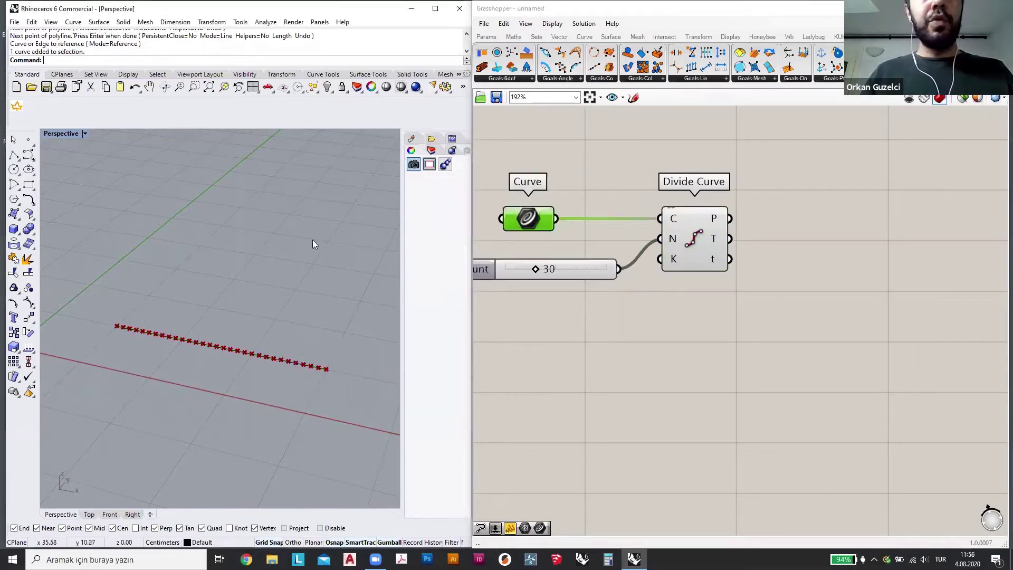
left_click(327, 88)
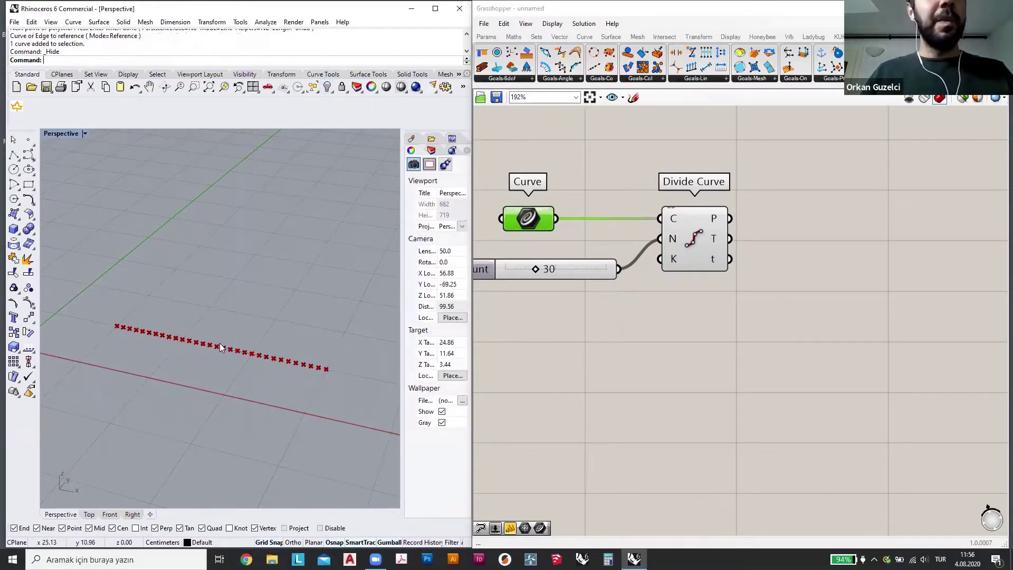
scroll(230, 346, "up", 2)
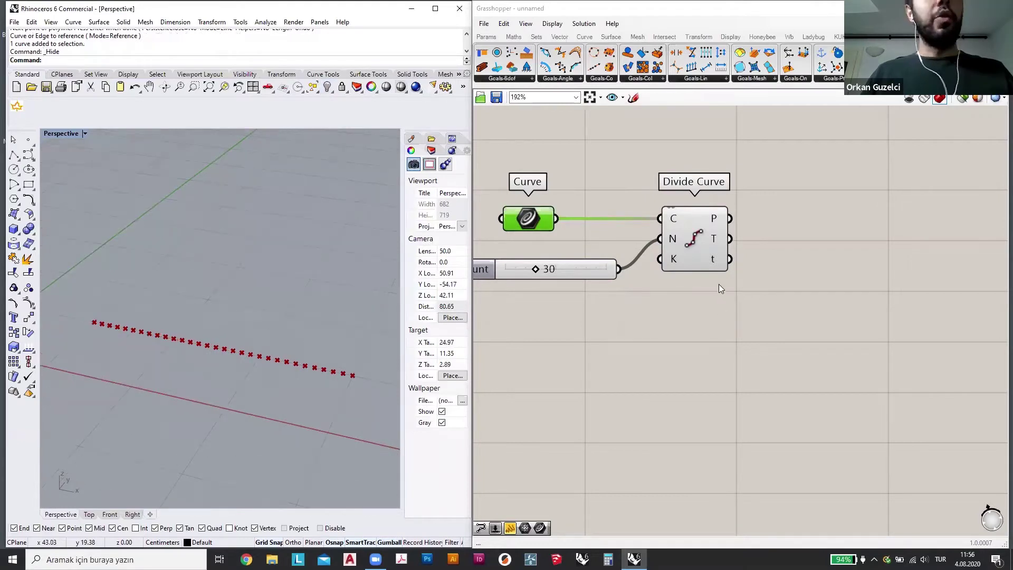
- Add a PolyLine component and connect the Divide Curve points output to its vertices input
double_click(774, 277)
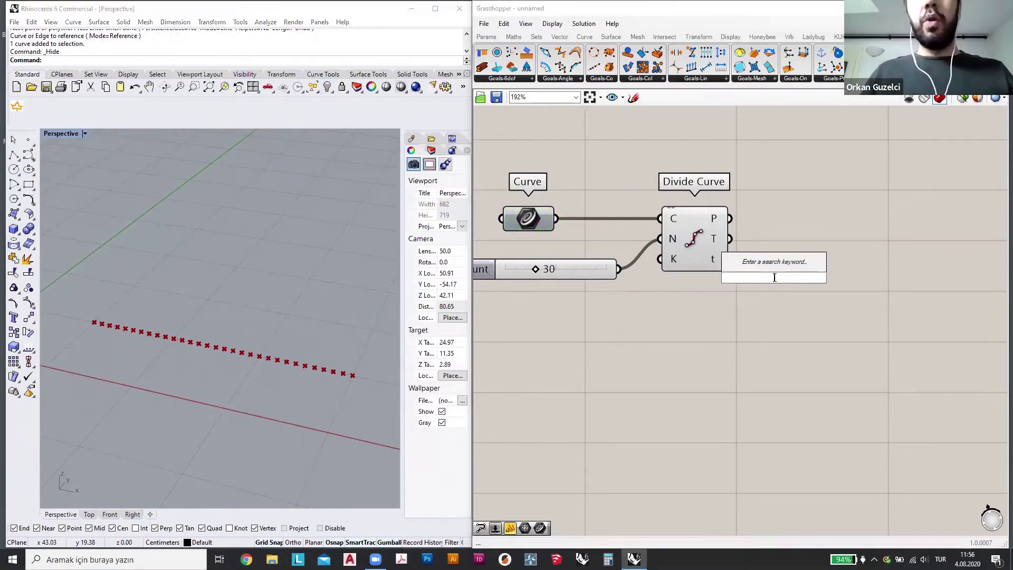
type("pol")
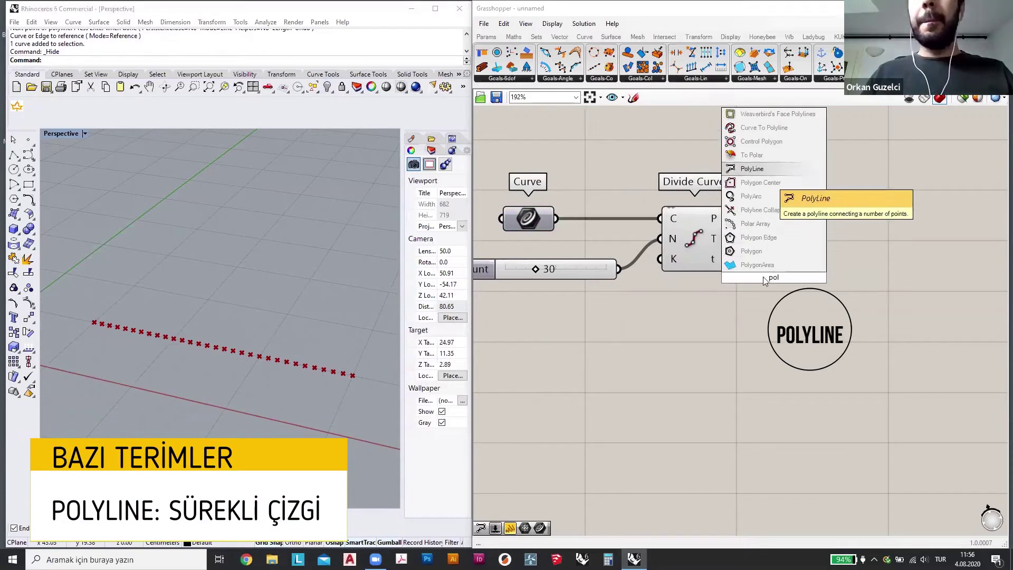
left_click(752, 168)
left_click_drag(765, 279, 813, 230)
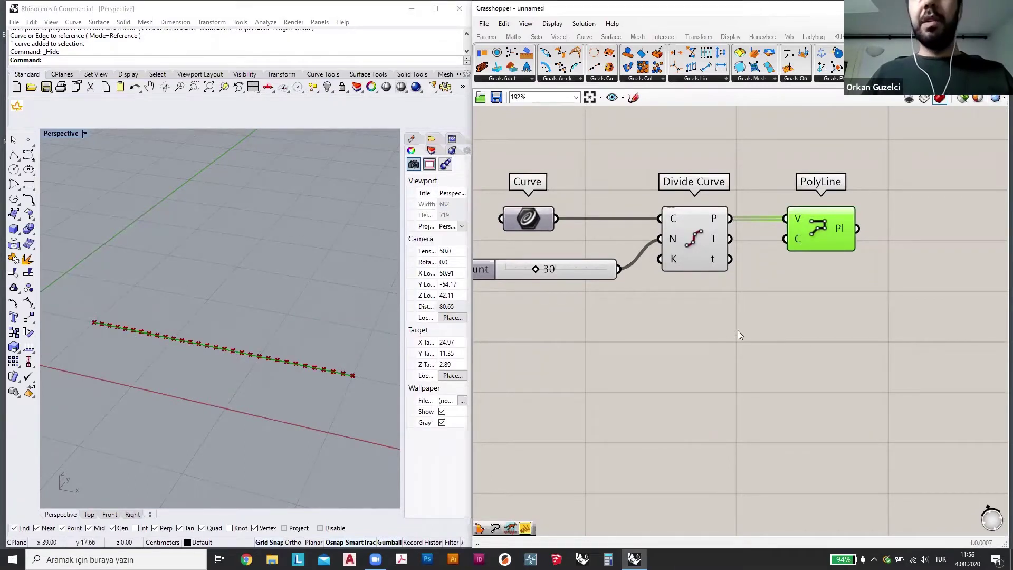
- Add an Explode component after PolyLine and connect the polyline output to its curve input
right_click_drag(853, 296, 813, 295)
double_click(828, 295)
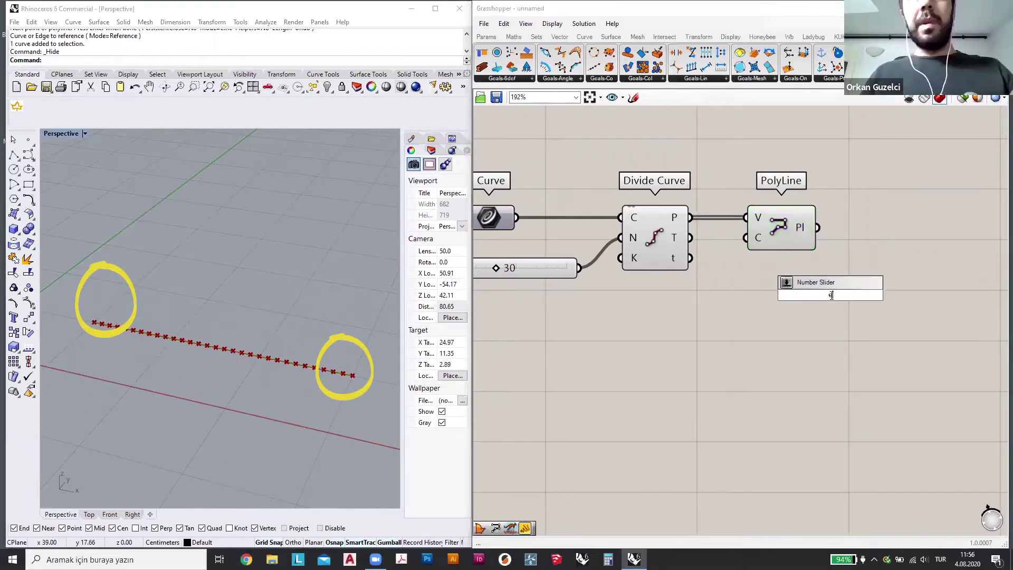
type("ex")
key("Return")
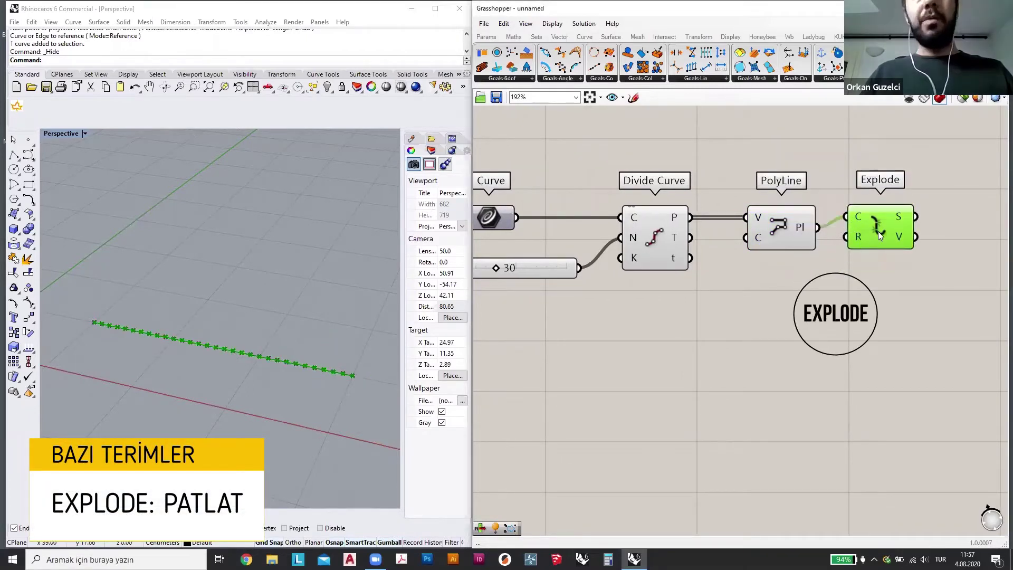
left_click_drag(878, 231, 882, 242)
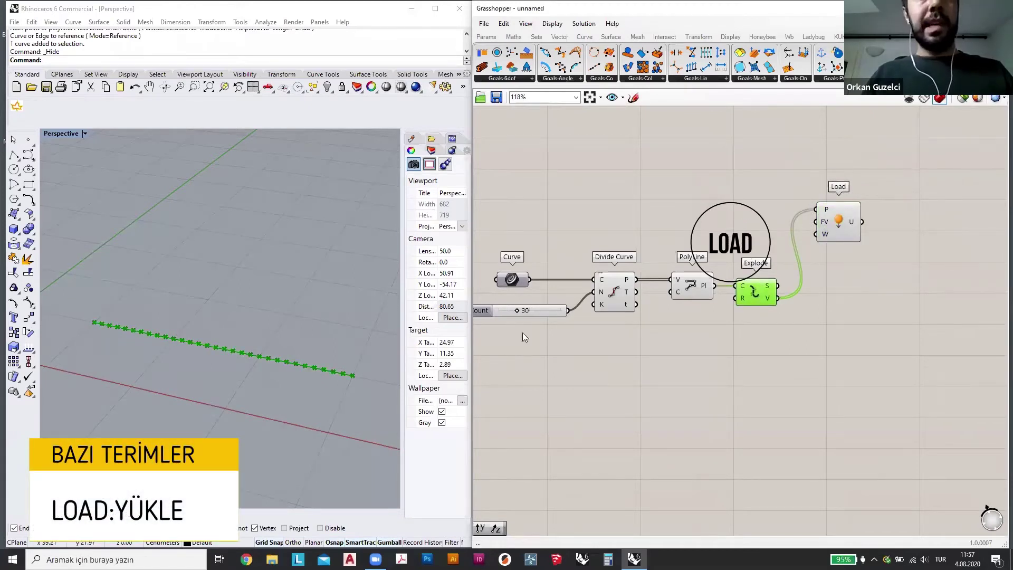
- Add a Unit Z component and connect its vector output to the Load component's FV input
double_click(726, 216)
type("z")
left_click(743, 202)
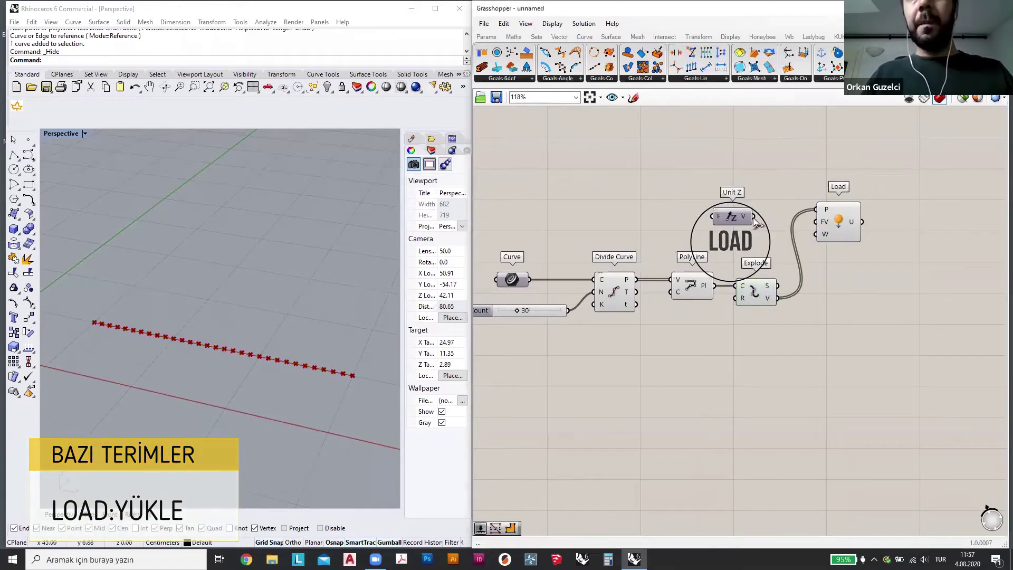
left_click_drag(753, 216, 832, 223)
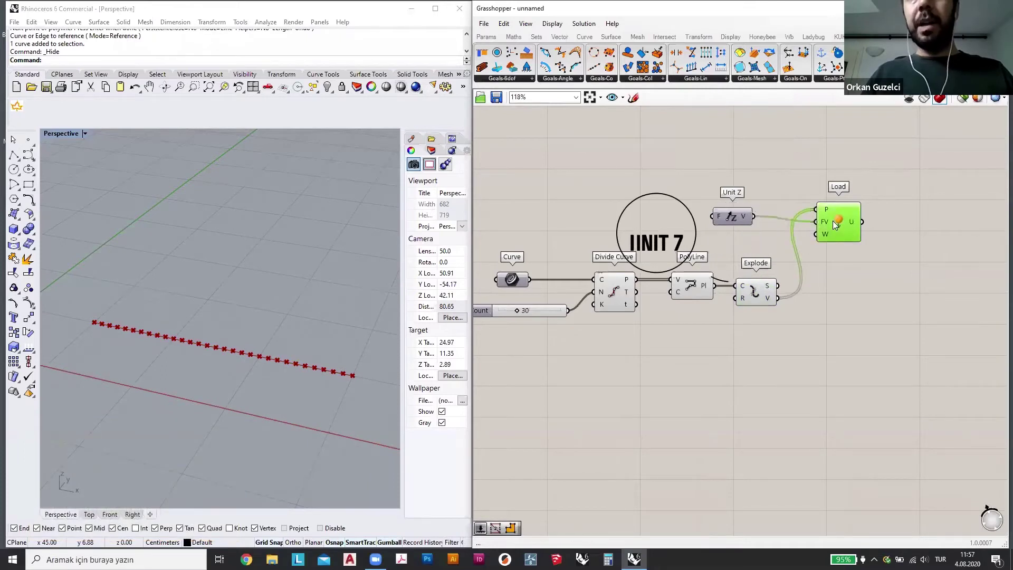
left_click_drag(741, 218, 760, 221)
- Add a number slider, connect it to the Unit Z factor input and align the two components
double_click(664, 203)
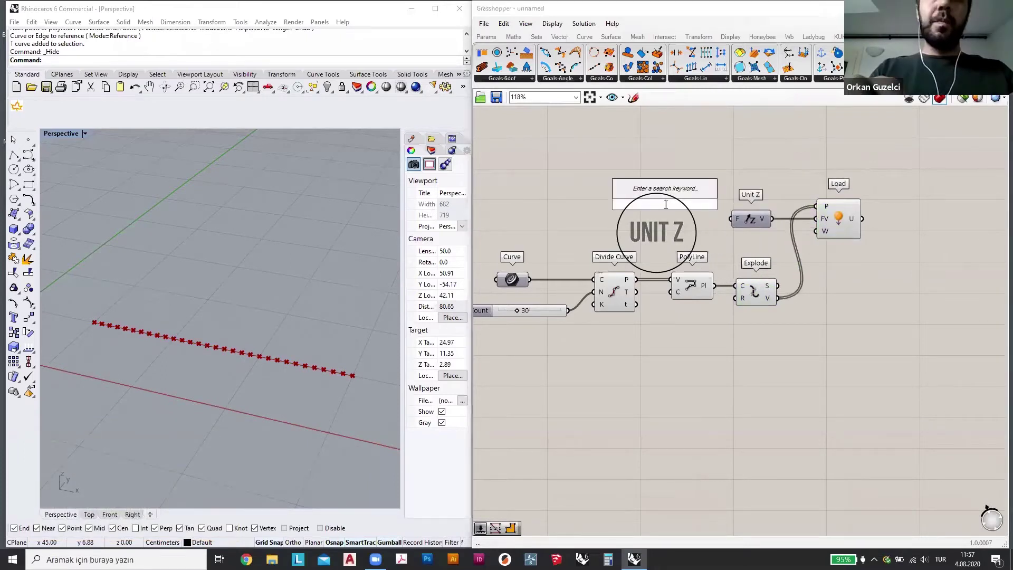
type("slider")
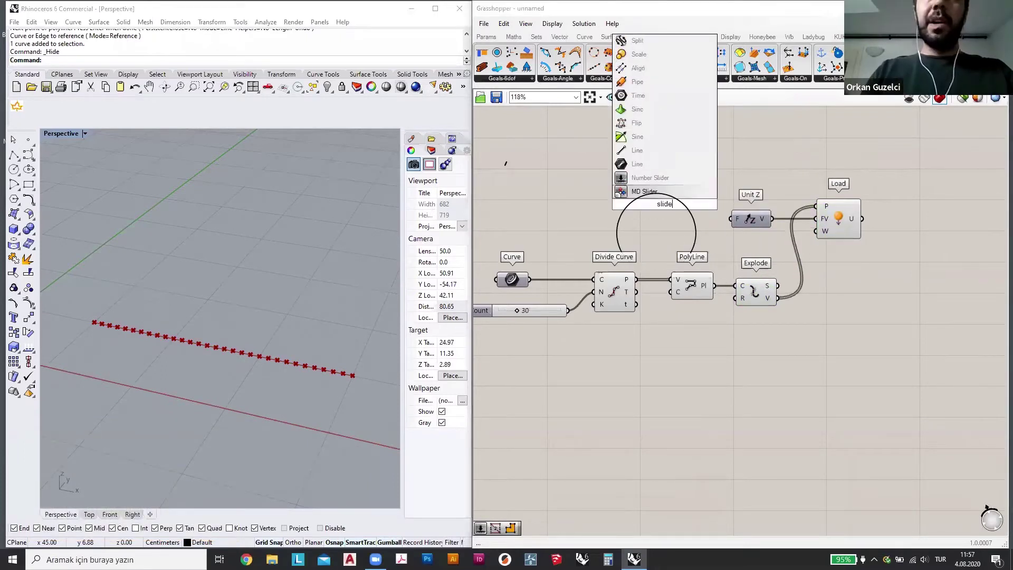
left_click(671, 177)
right_click(695, 205)
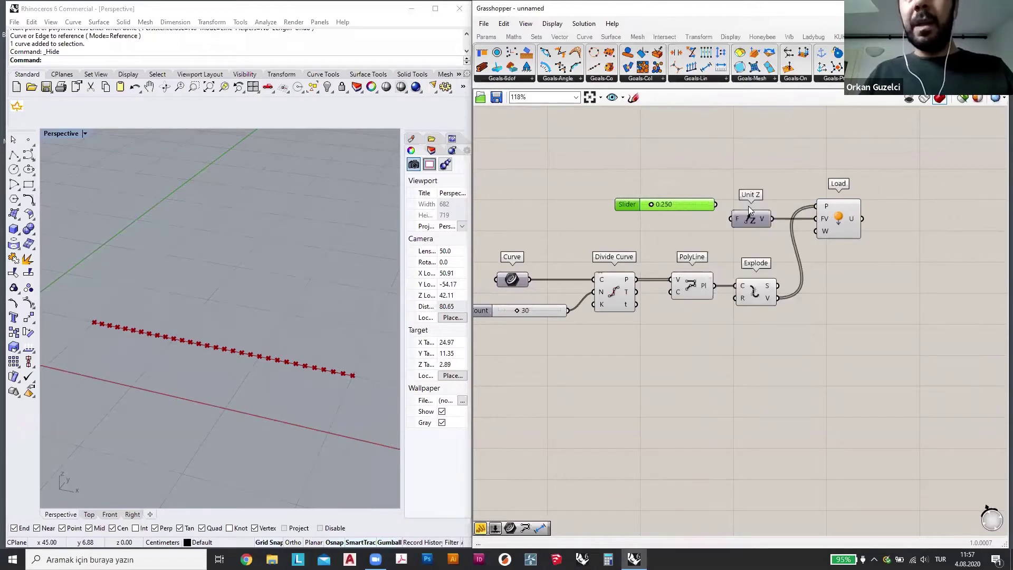
left_click_drag(749, 218, 689, 208)
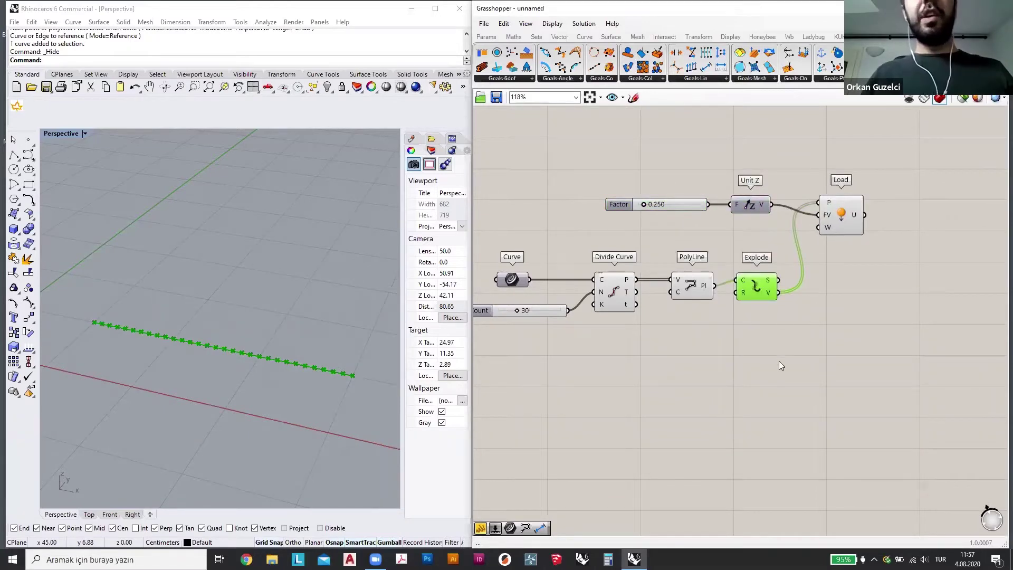
- Add an Anchor component and position it below the Load component, to the right of Explode
right_click_drag(756, 380, 736, 315)
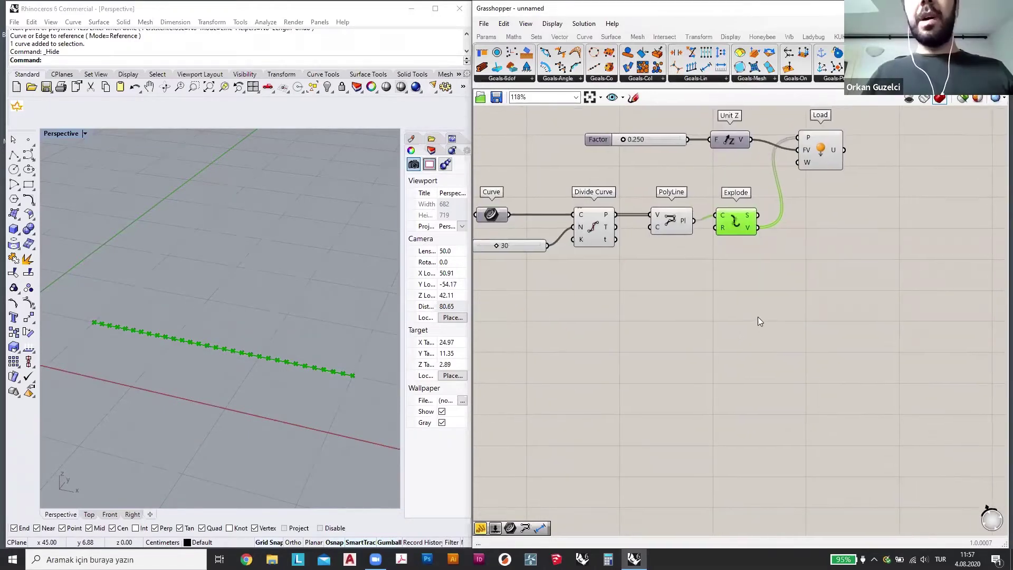
double_click(770, 310)
type("anch")
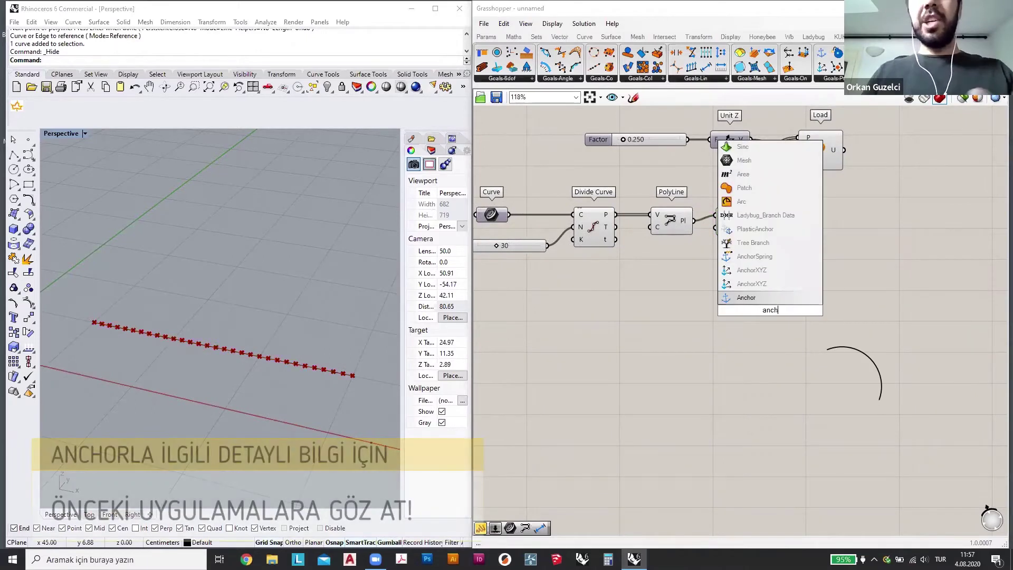
left_click(775, 297)
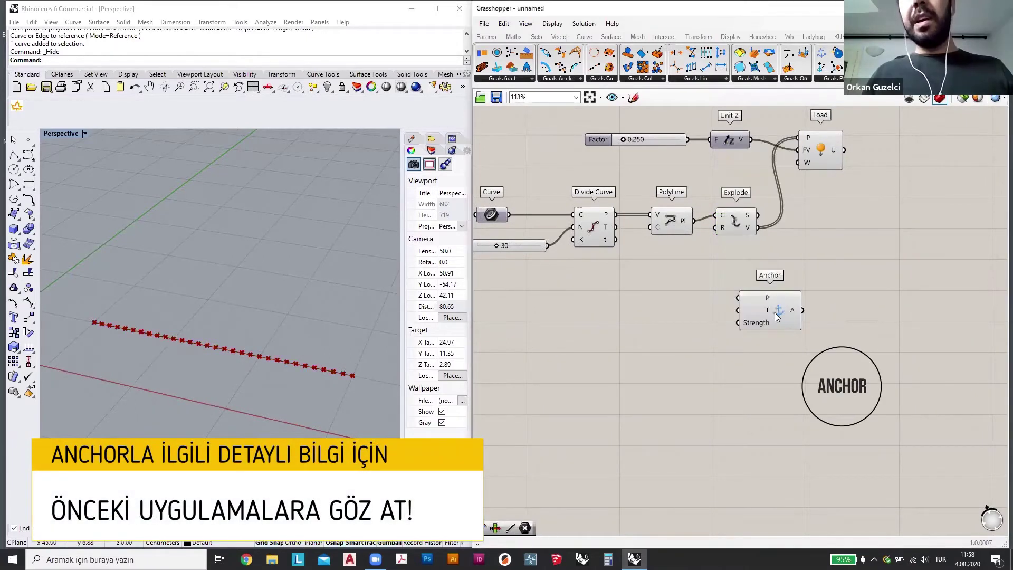
left_click_drag(806, 303, 815, 301)
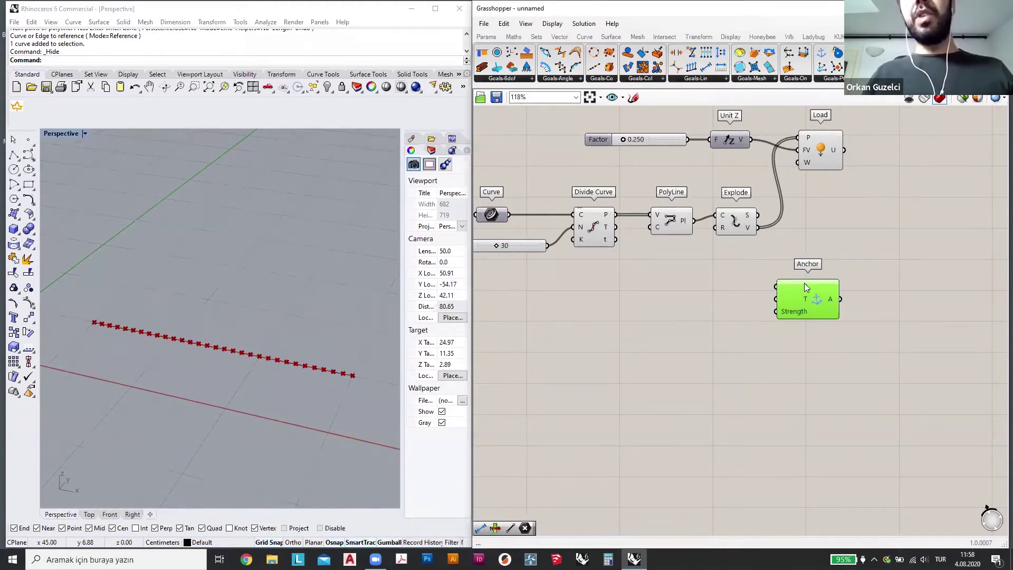
left_click_drag(817, 280, 830, 274)
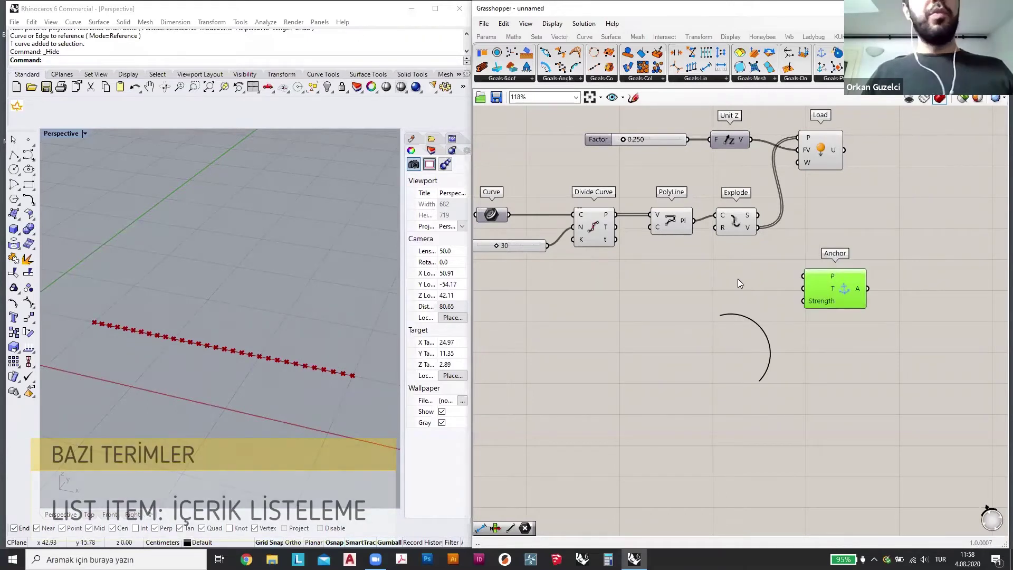
- Add a List Item component before Anchor and connect the Explode vertices output to its list input
double_click(739, 280)
type("list item")
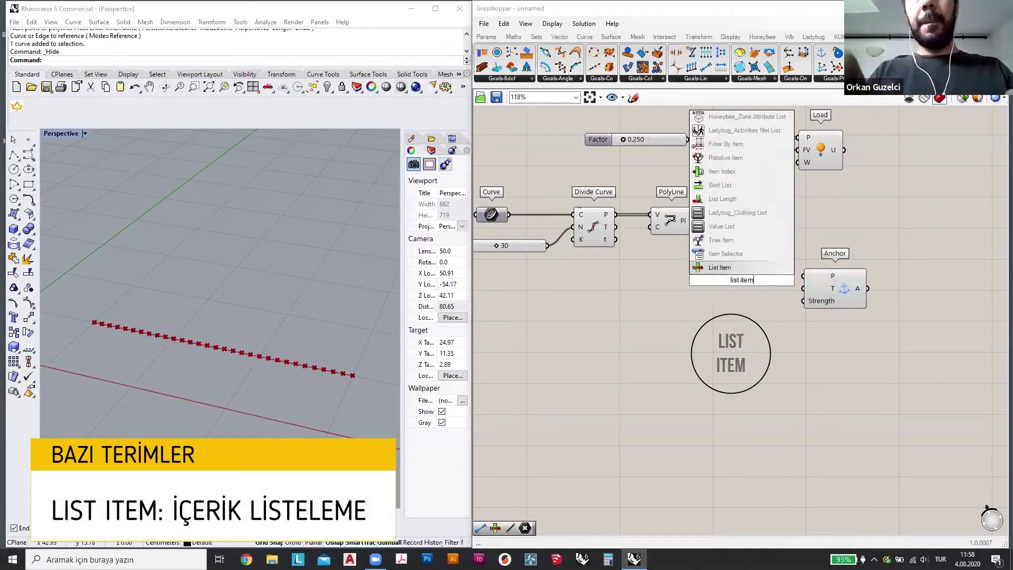
key("Return")
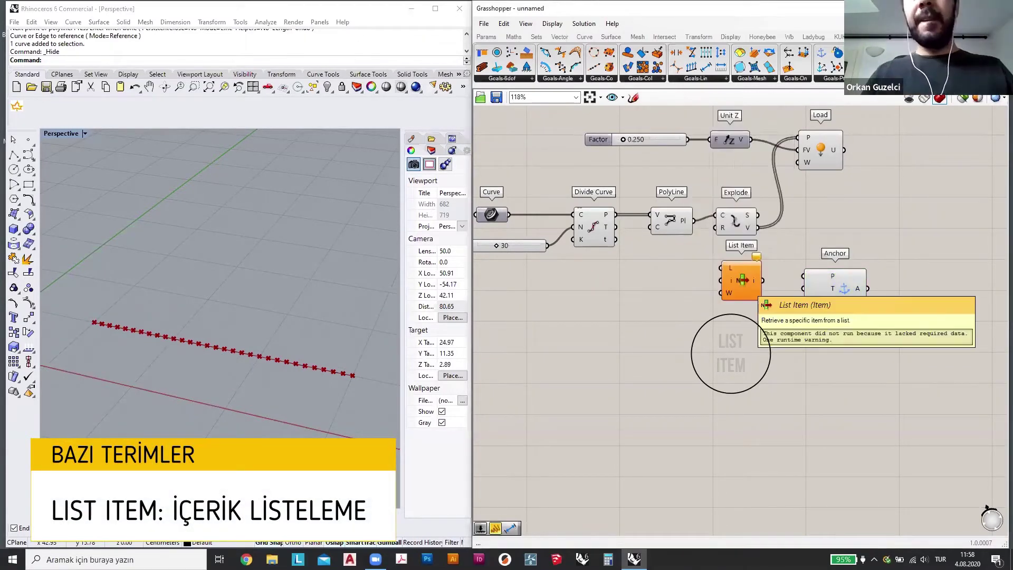
left_click_drag(758, 230, 738, 268)
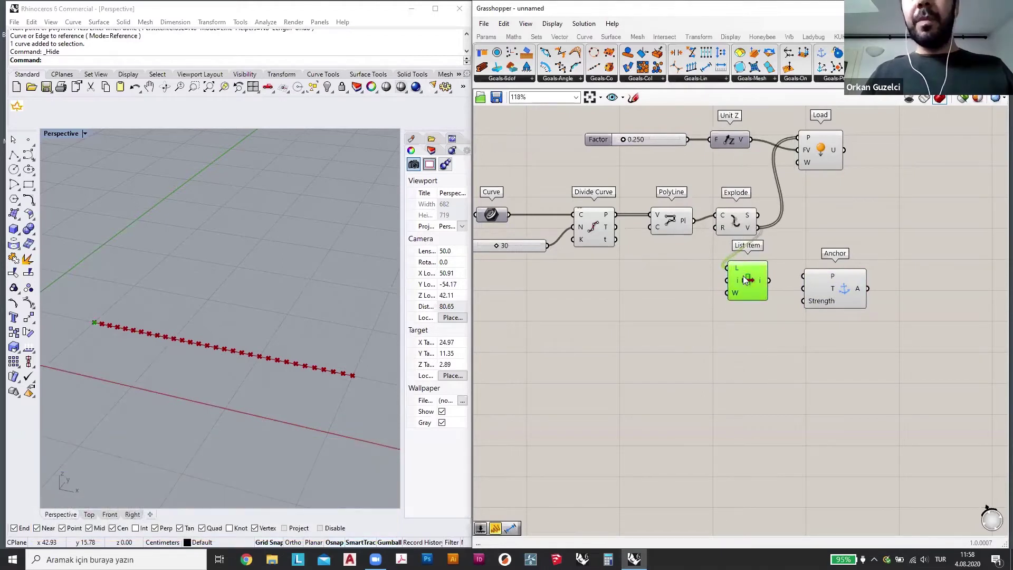
- Inspect the indices of the exploded vertices in a temporary panel, and delete that panel
double_click(689, 287)
type("p")
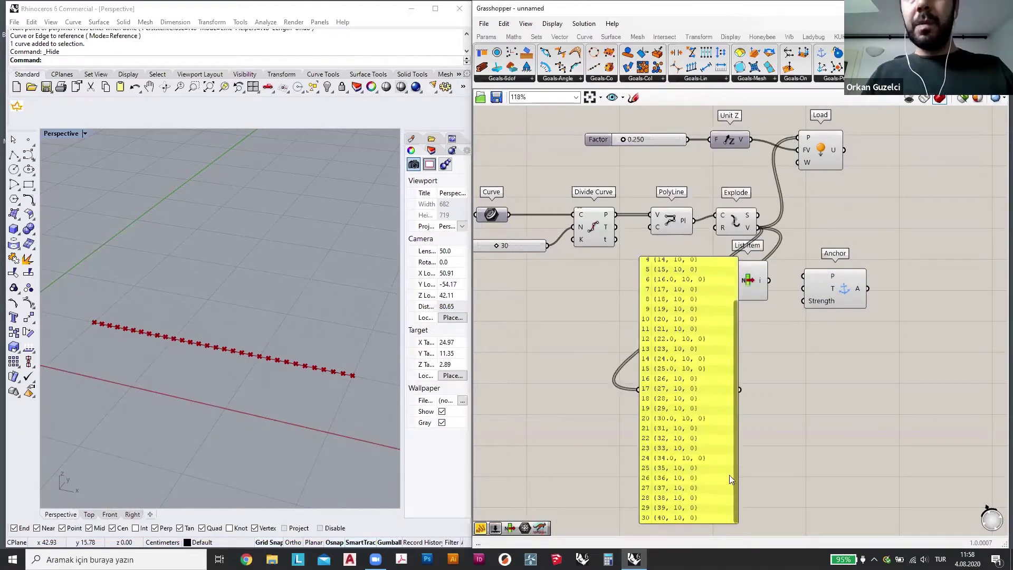
scroll(728, 472, "up", 3)
left_click(683, 434)
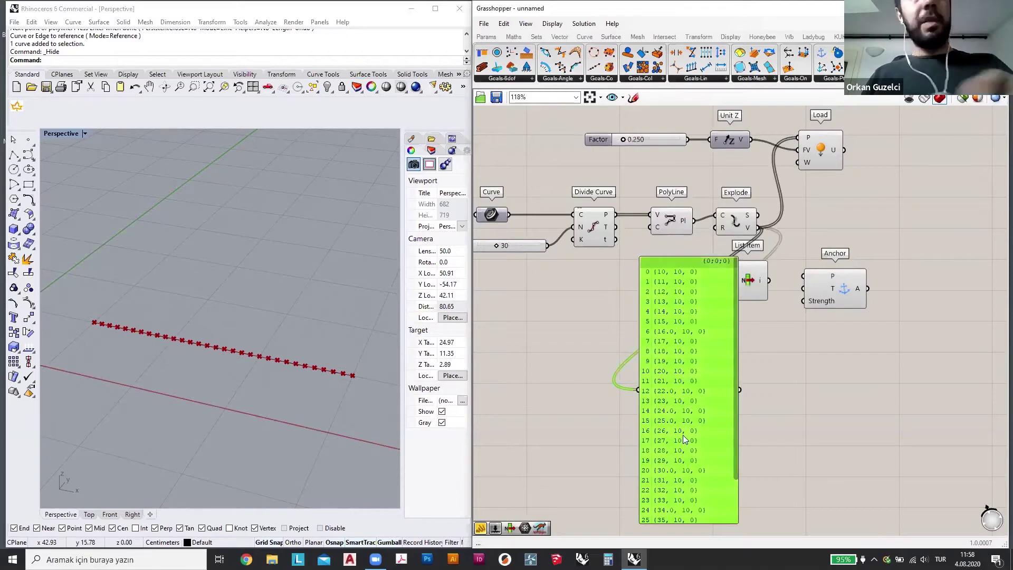
key("Delete")
- Add a new panel beside List Item and turn off its Multiline Data option
double_click(680, 288)
type("panel")
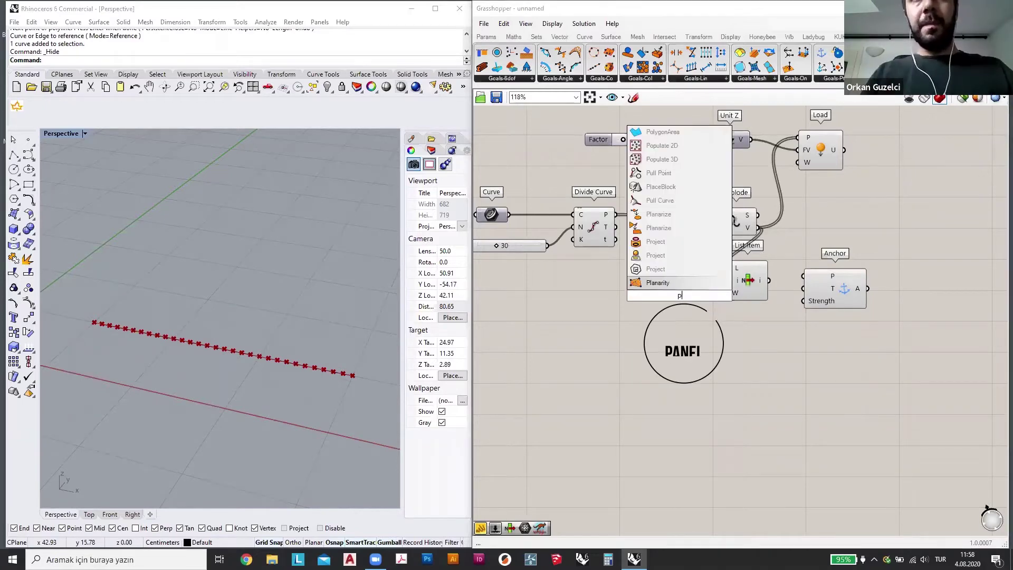
key("Return")
left_click_drag(675, 307, 638, 312)
right_click(644, 310)
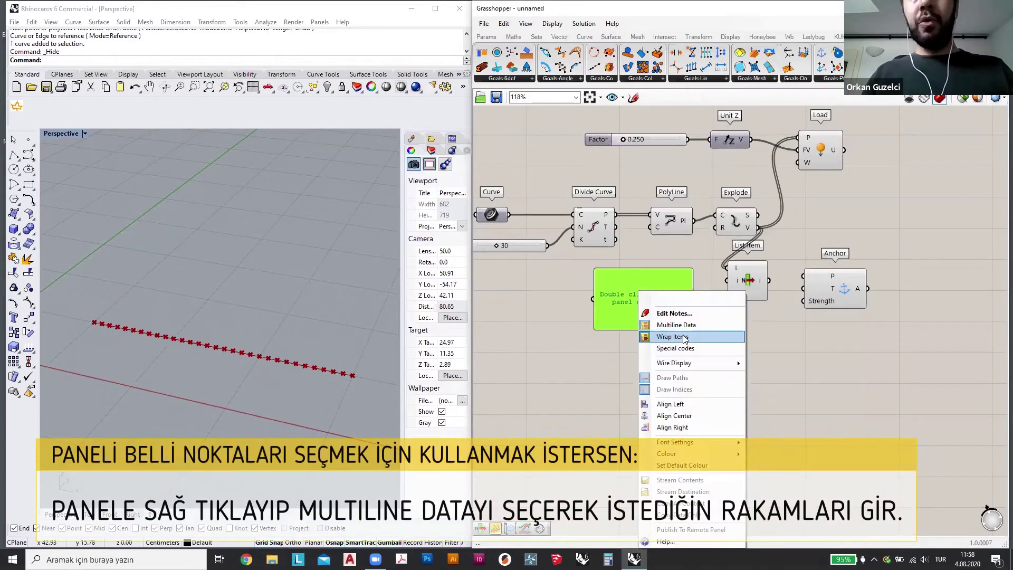
left_click(678, 321)
- Enter 0 and 30 on separate lines in the panel and connect it to List Item's index input
double_click(645, 305)
type("0 ")
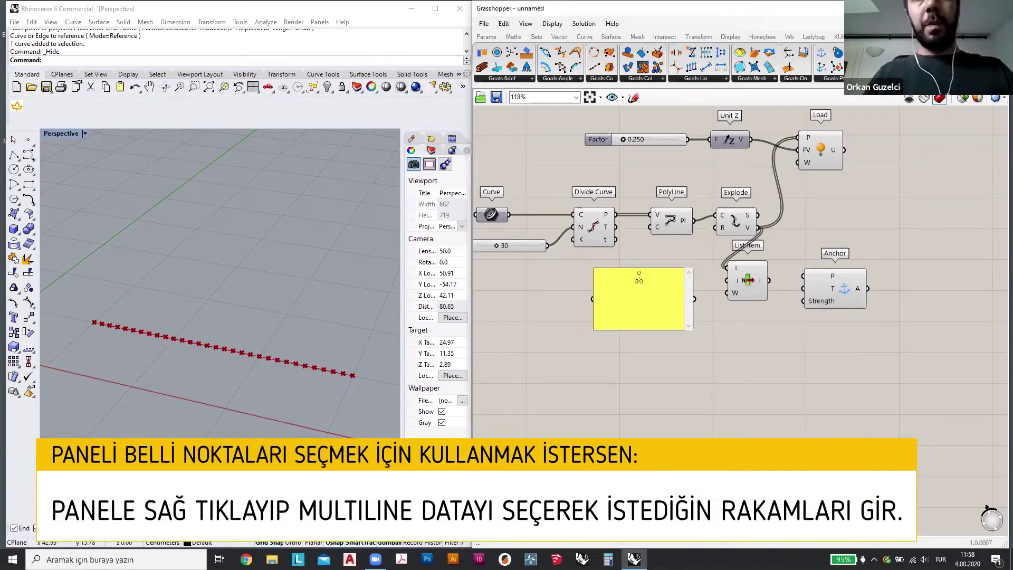
type("30")
left_click(698, 296)
left_click_drag(708, 285, 740, 284)
left_click(739, 286)
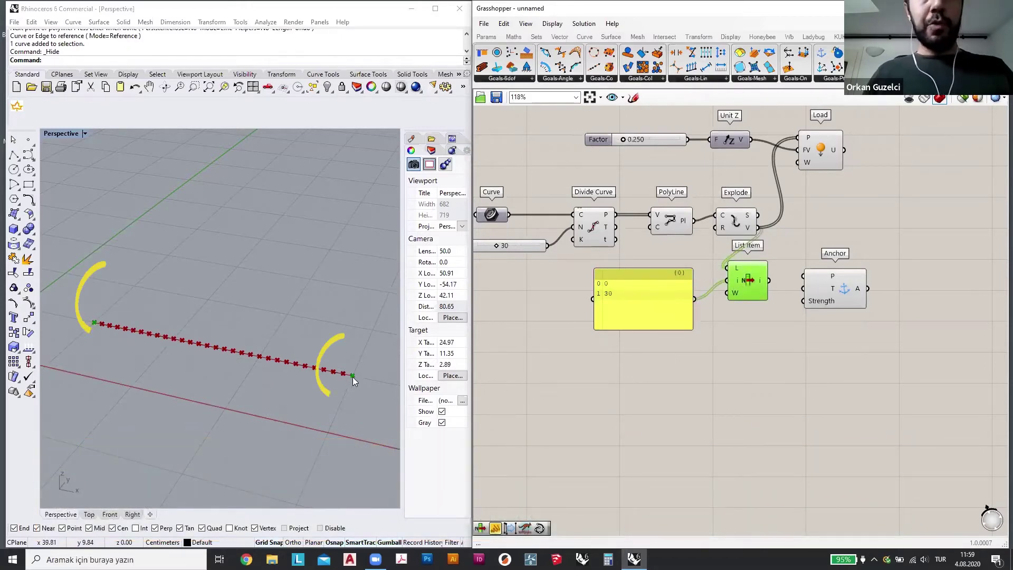
- Replace the panel's indices with 0 and -1, and connect the List Item output to the Anchor's point input
double_click(638, 280)
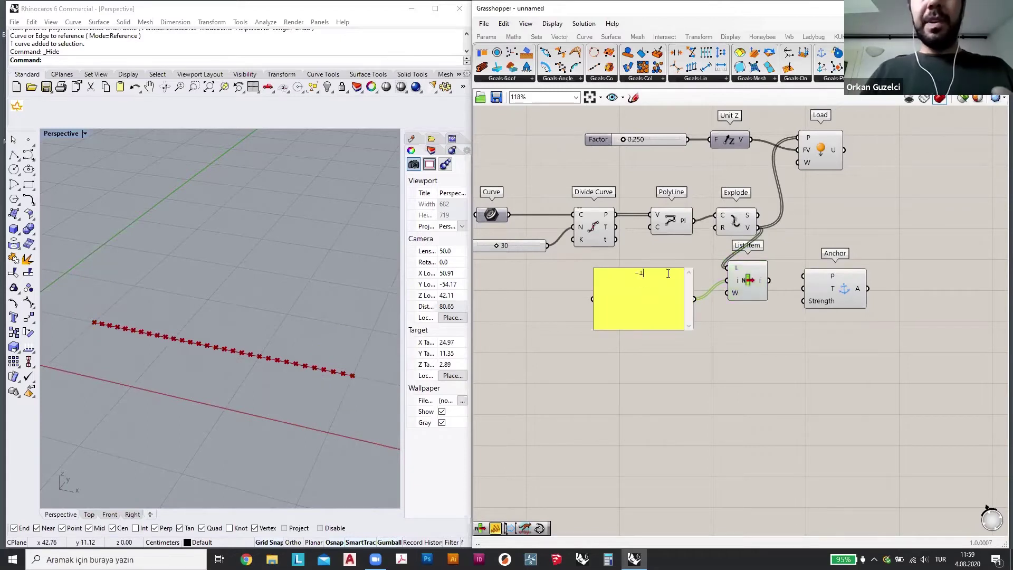
type("0")
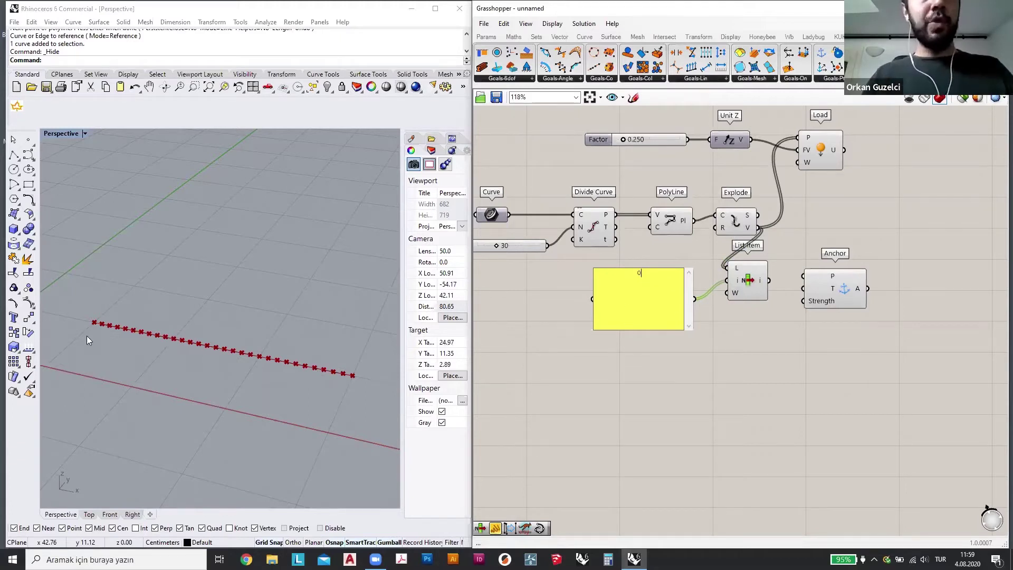
left_click_drag(830, 288, 803, 271)
left_click(748, 291)
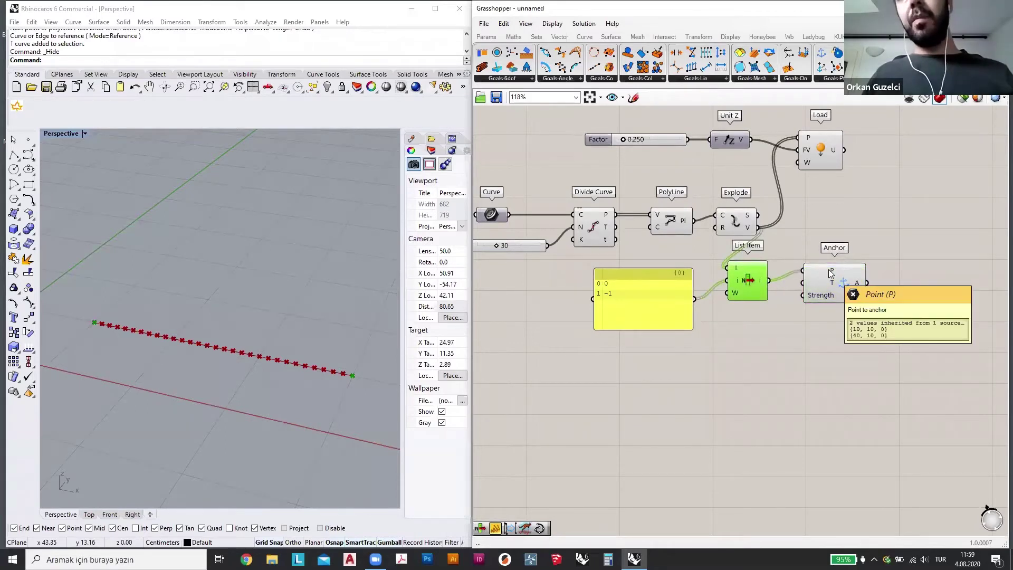
- Add a BouncySolver component and connect both the Load and Anchor outputs to its GoalObjects input
scroll(834, 274, "down", 3)
double_click(865, 238)
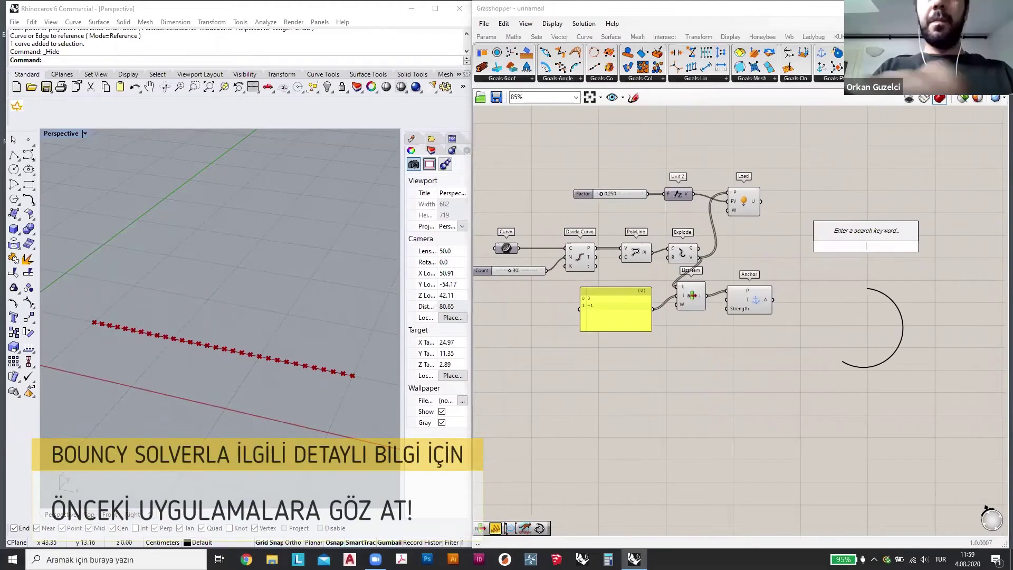
type("boun")
left_click(859, 218)
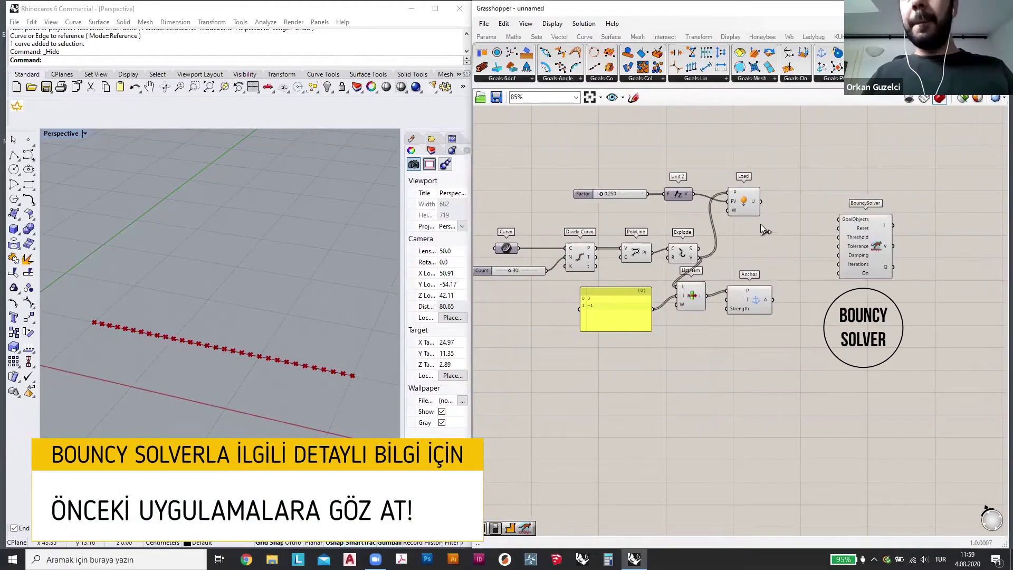
left_click_drag(761, 201, 838, 219)
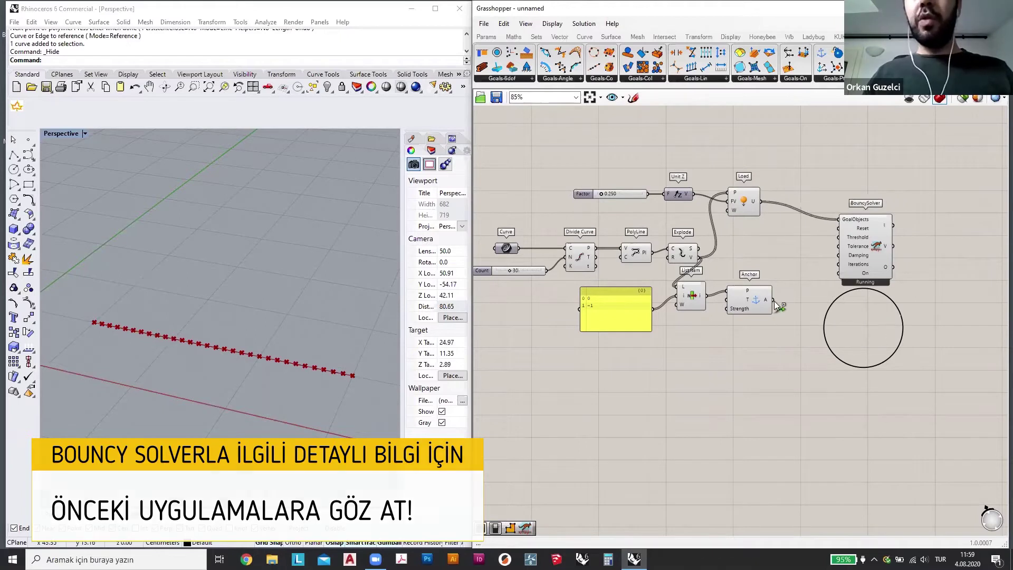
left_click_drag(785, 263, 838, 218, "shift")
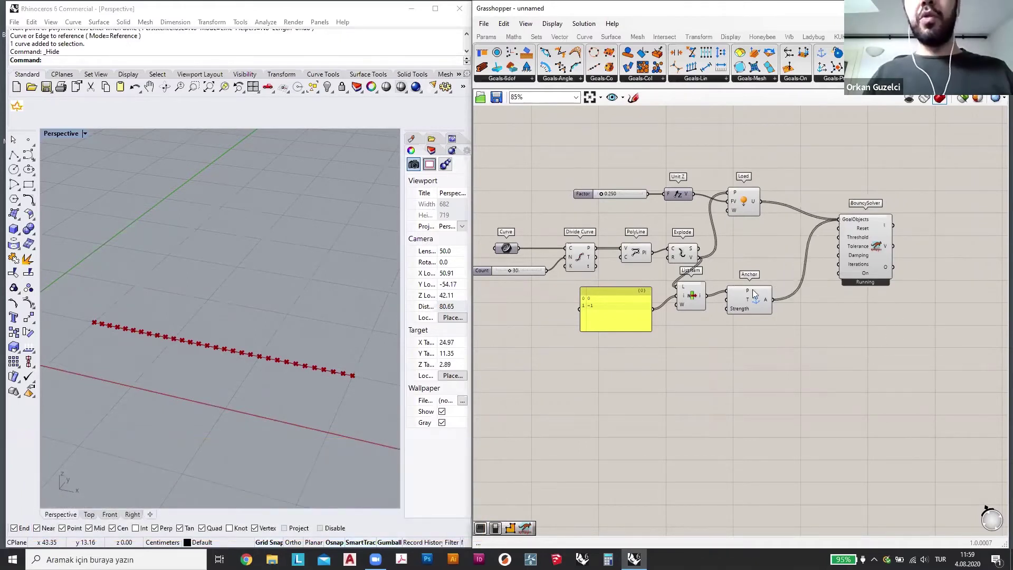
- Spread out the List Item, Anchor and BouncySolver components to make room between Explode and the solver
left_click_drag(689, 305, 684, 327)
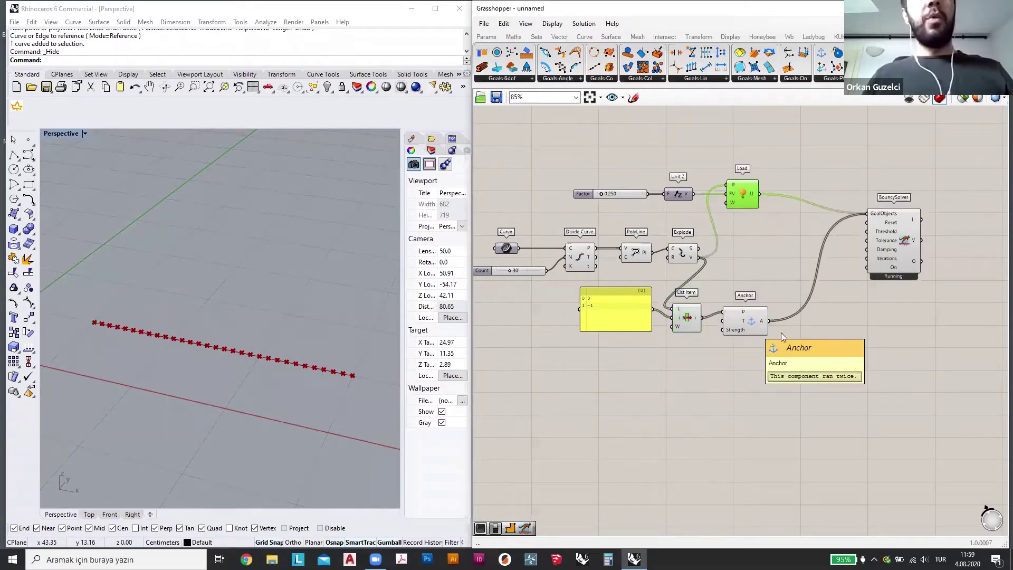
left_click_drag(744, 316, 746, 341)
left_click_drag(686, 317, 686, 345)
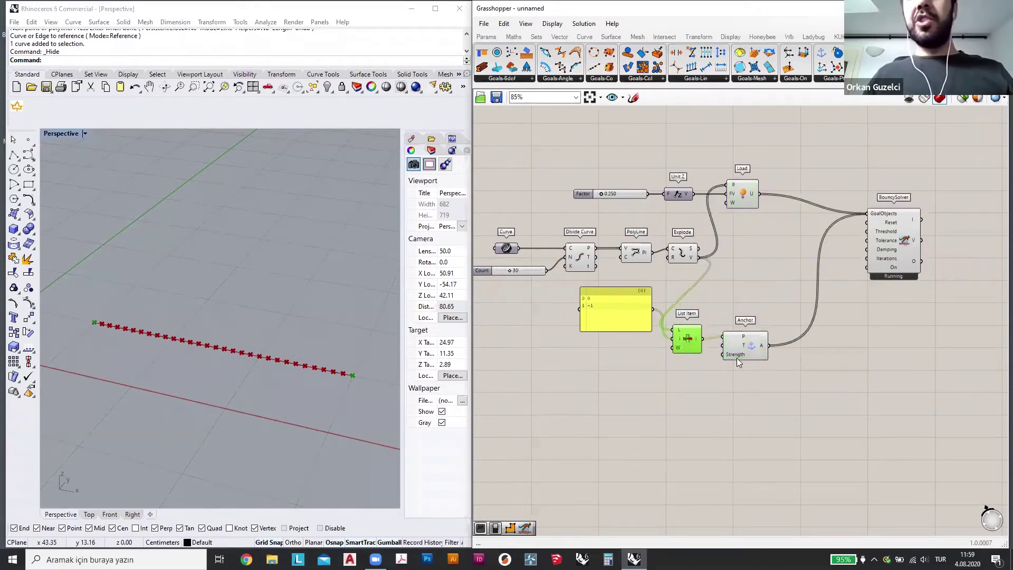
left_click(739, 351)
left_click_drag(891, 253, 937, 257)
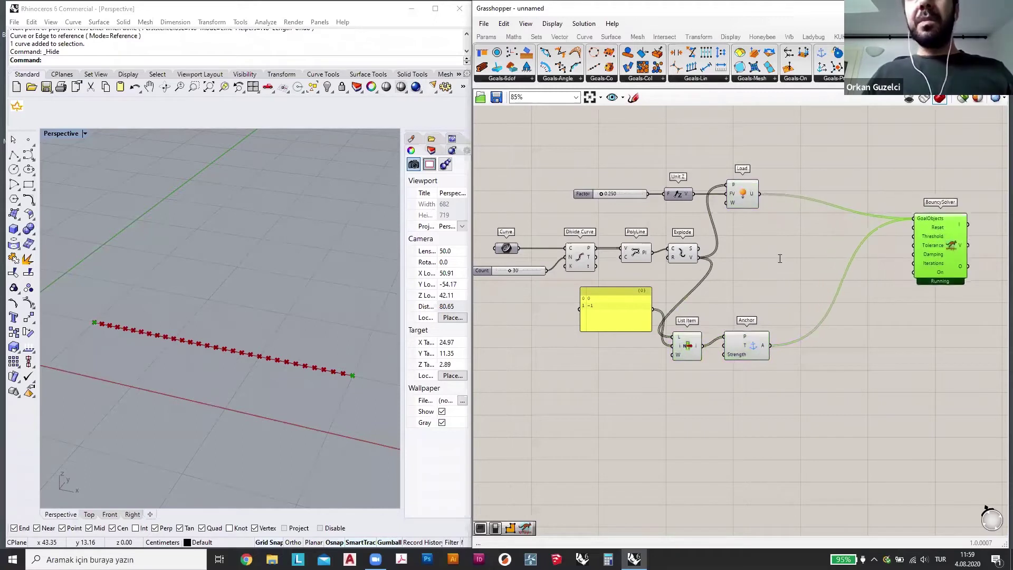
- Add a Length(Line) goal between Explode and the solver, and connect Explode's segments output to its Line input
double_click(778, 257)
type("leng")
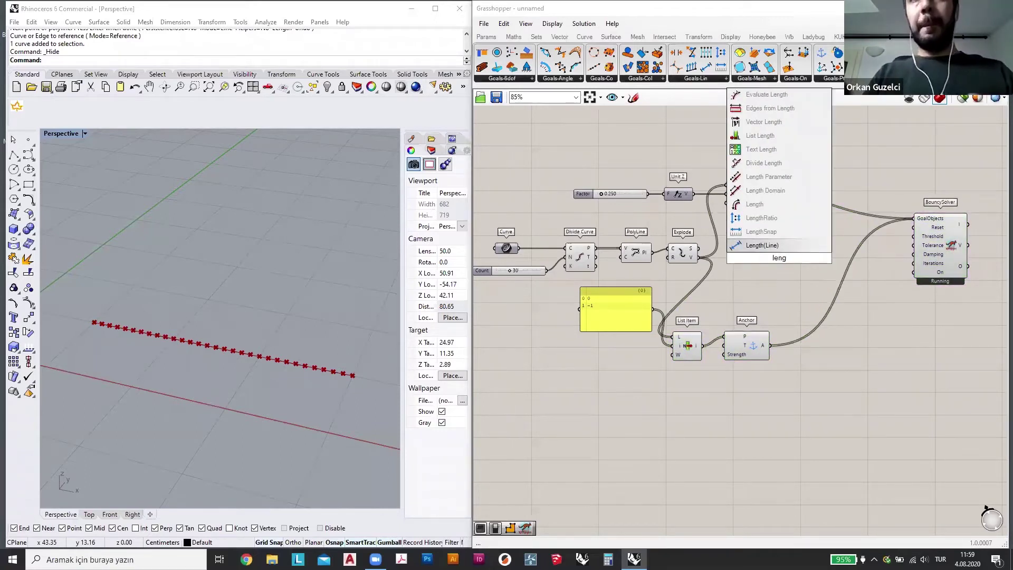
key("Return")
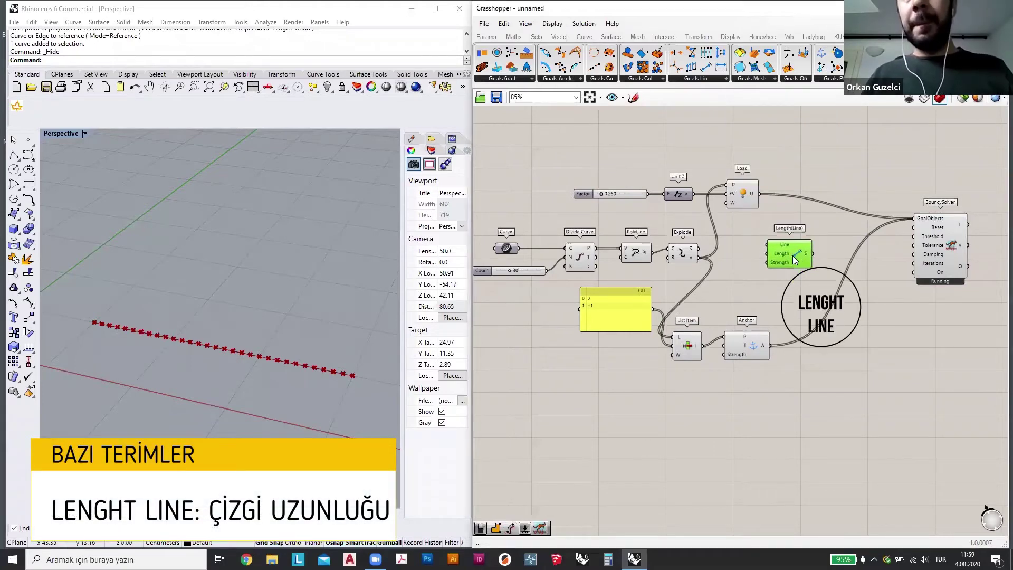
scroll(780, 242, "up", 1)
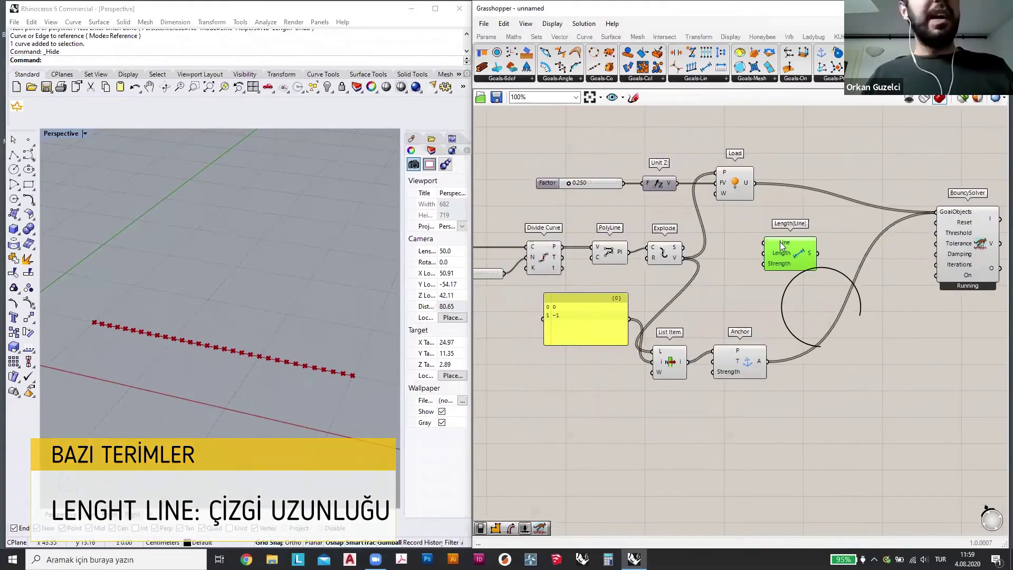
left_click(678, 251)
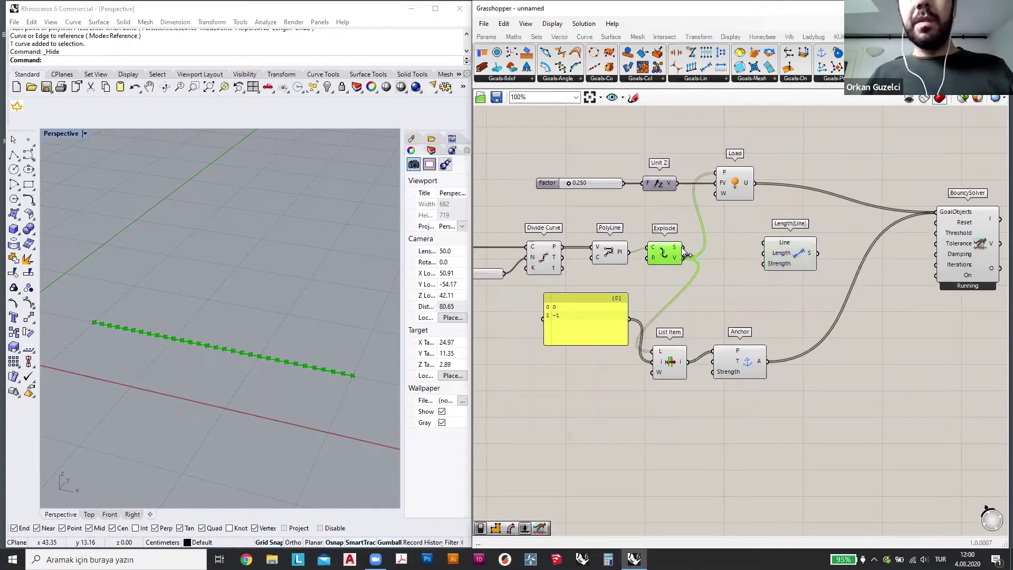
left_click_drag(685, 248, 826, 252)
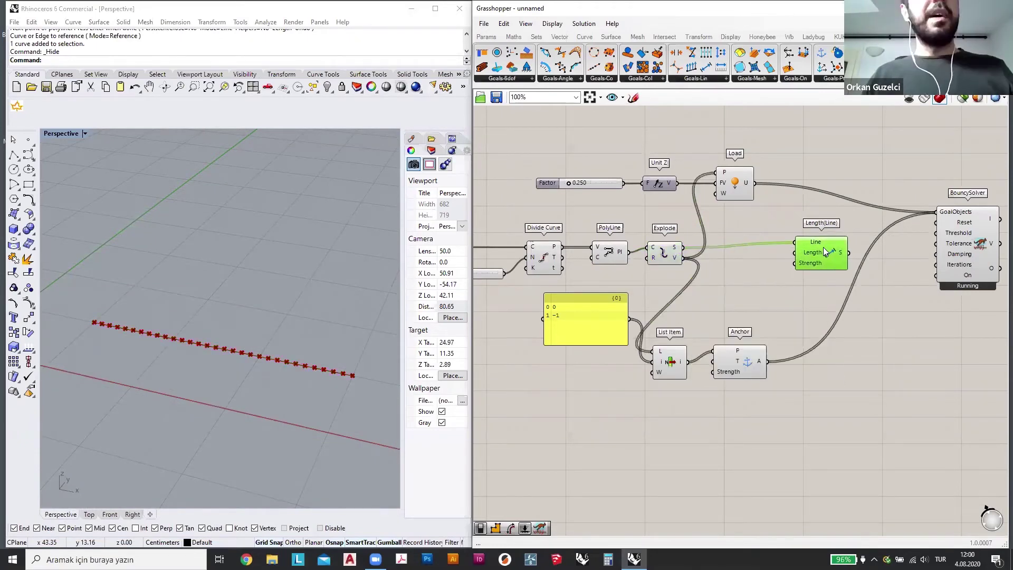
- Add a curve Length component fed by the exploded segments, and move Anchor and List Item down to make room
double_click(722, 277)
type("length")
key("Return")
left_click_drag(683, 257, 747, 300)
left_click_drag(744, 370, 754, 410)
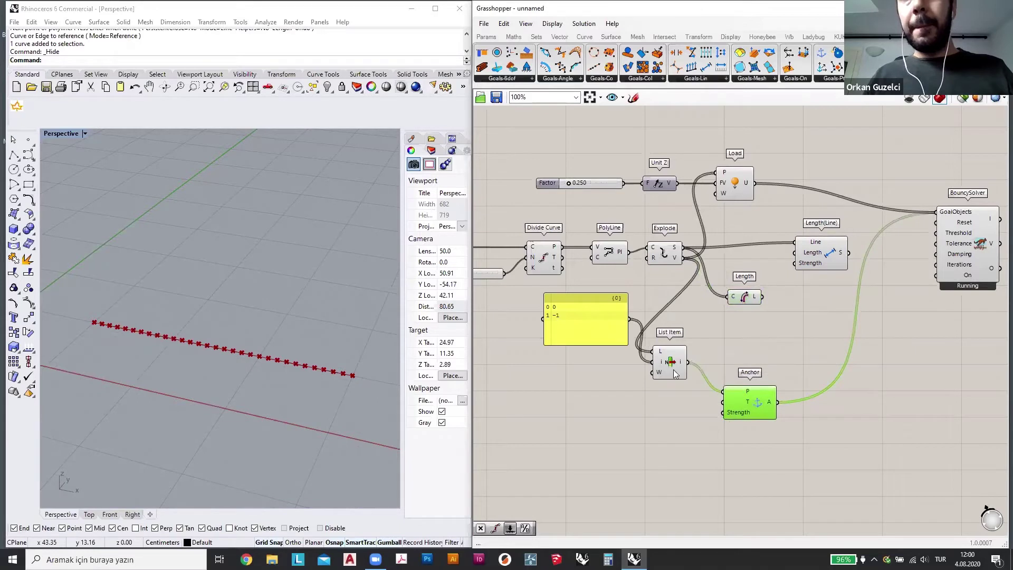
left_click_drag(672, 370, 677, 402)
left_click(748, 300)
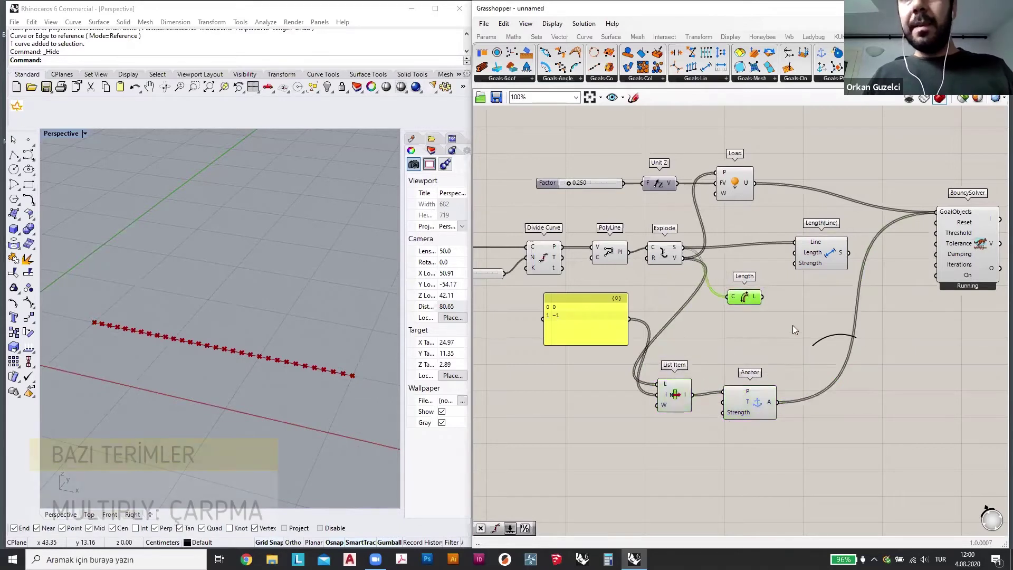
- Add a Multiplication component and connect the Length output to its A input
double_click(793, 328)
type("mul")
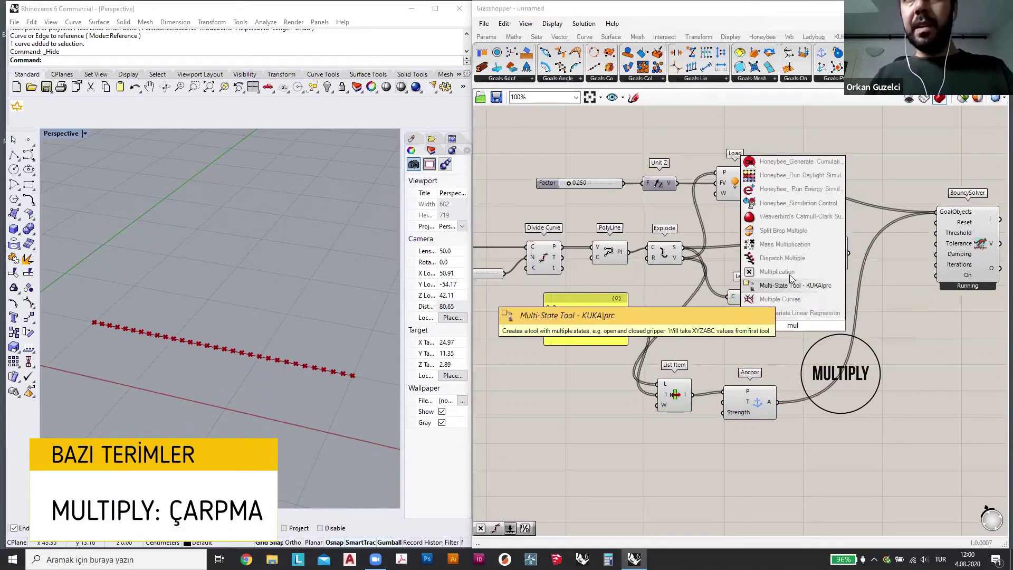
left_click(776, 285)
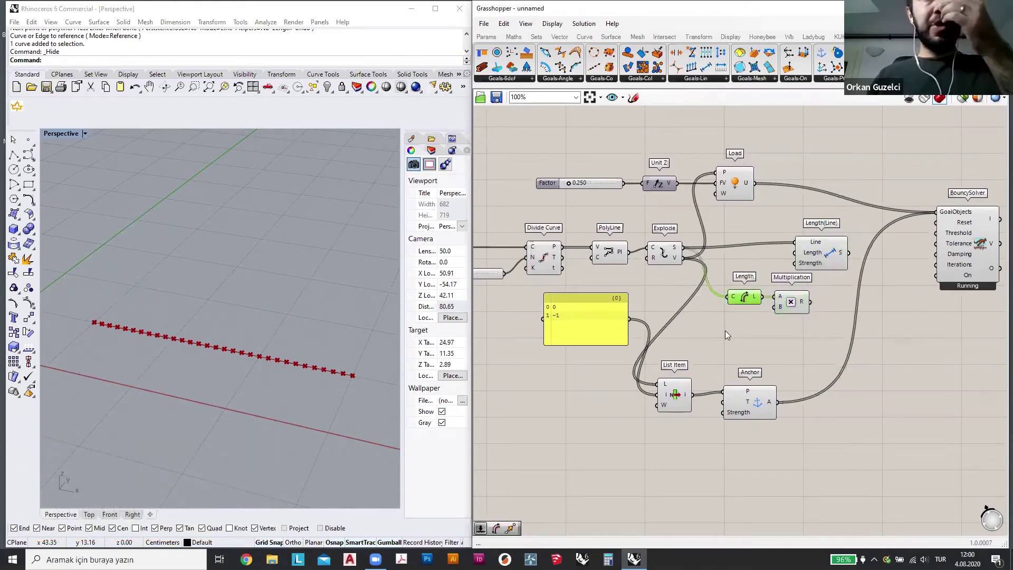
- Add a number slider with real-number rounding, connect it to Multiplication's B input and set it to 2.417
double_click(725, 330)
type("3")
key("Return")
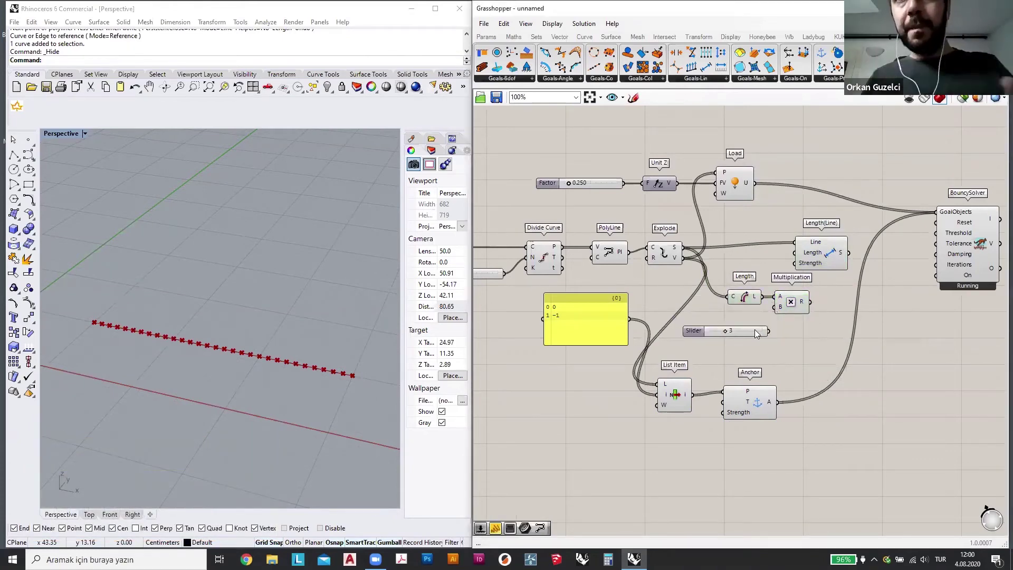
right_click(752, 330)
left_click(791, 375)
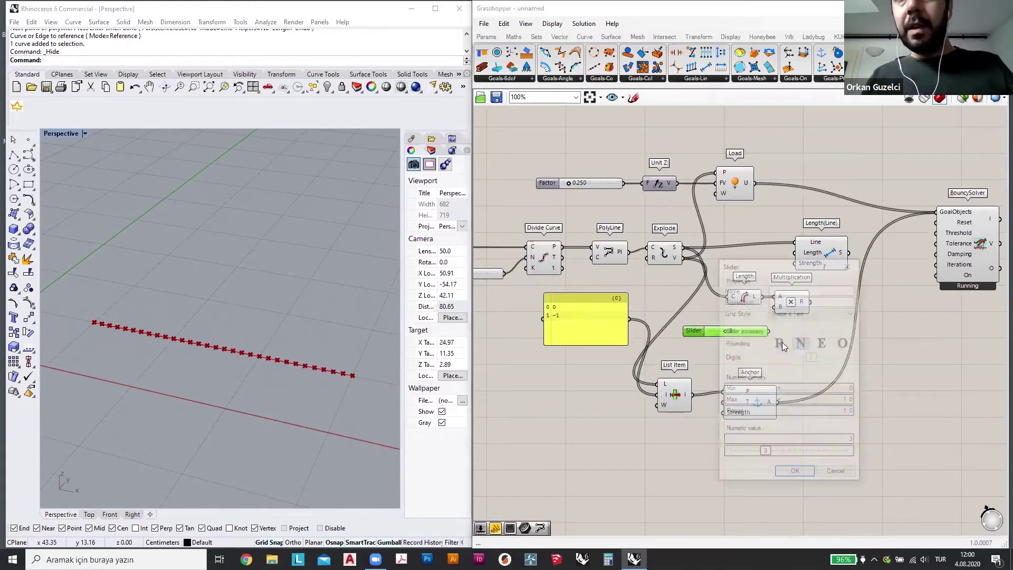
left_click(795, 472)
left_click(796, 472)
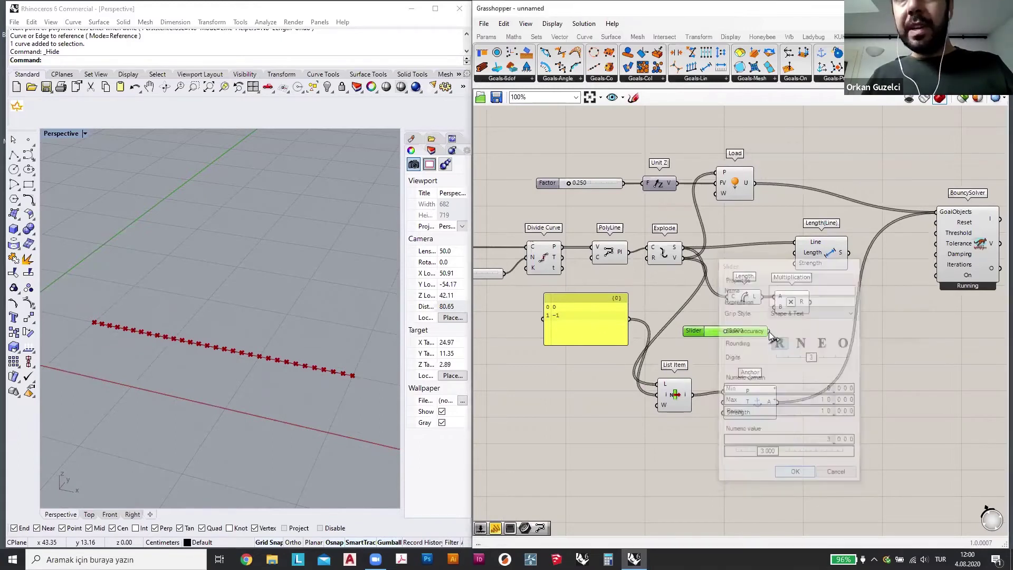
left_click_drag(714, 331, 713, 330)
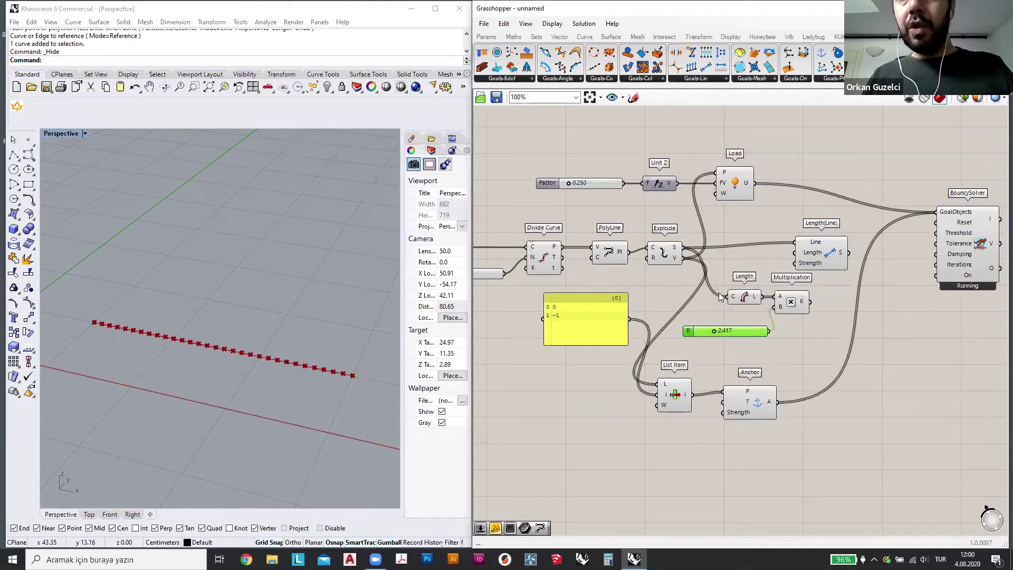
- Connect the Multiplication result to the Length input of Length(Line)
scroll(719, 290, "up", 1)
left_click(843, 241)
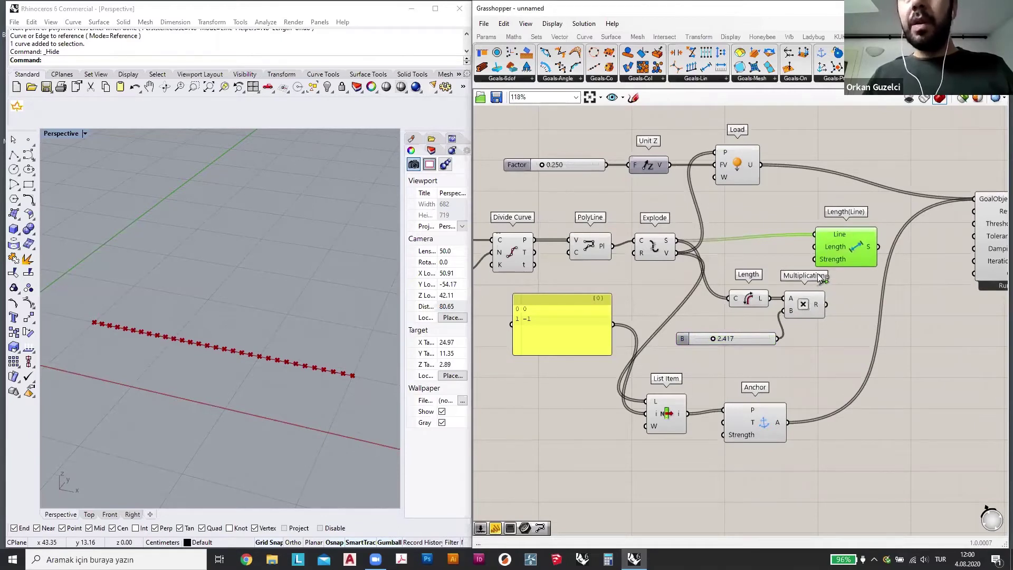
key("shift+Left")
key("ctrl+z")
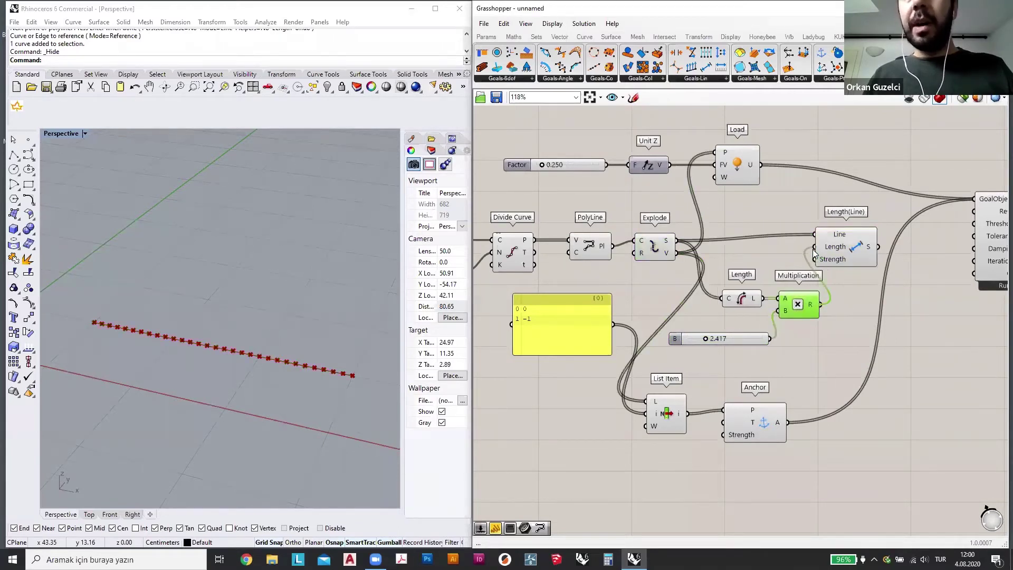
left_click(839, 253)
- Add a Boolean Toggle below the solver and connect it to the solver's On input
right_click_drag(978, 327, 887, 316)
double_click(888, 317)
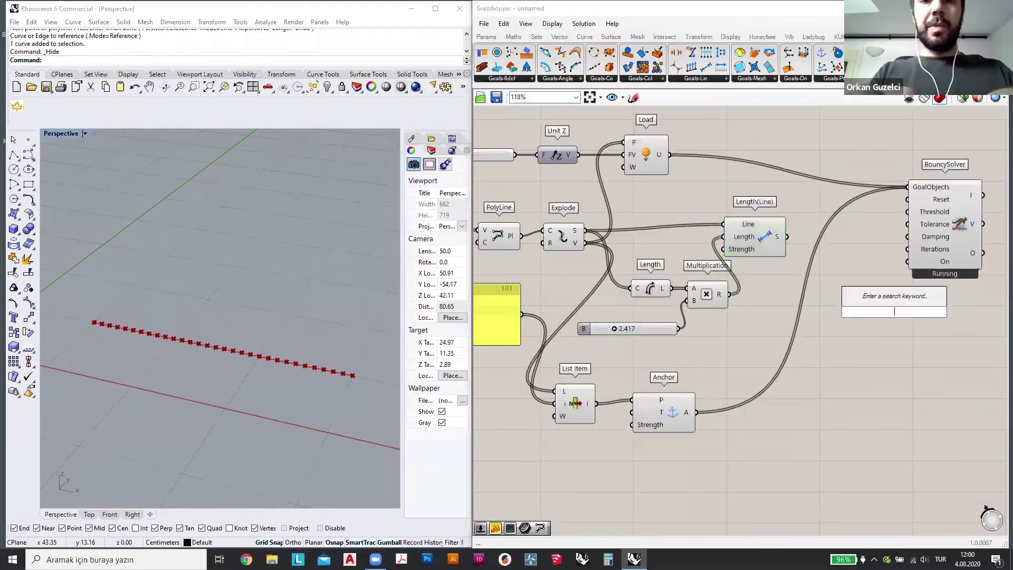
type("bool")
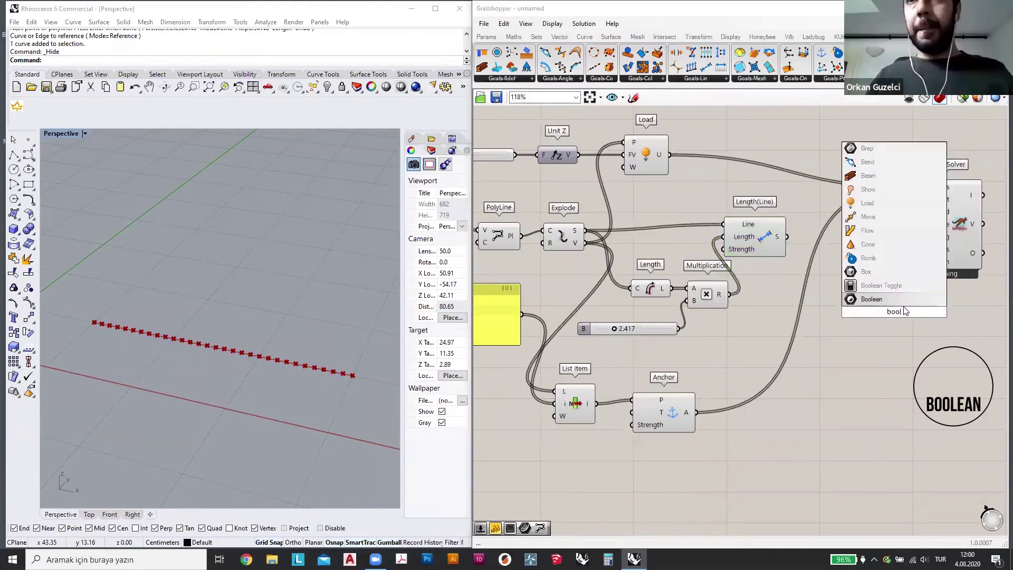
left_click(900, 288)
left_click_drag(881, 315, 863, 335)
left_click_drag(909, 332, 907, 261)
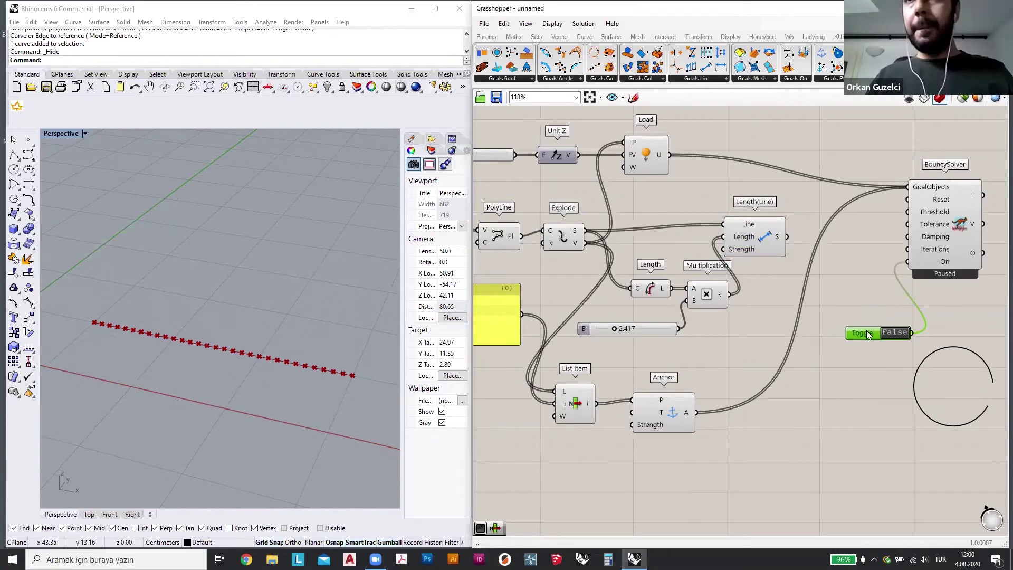
left_click_drag(863, 334, 863, 364)
- Add a Button connected to the solver's Reset input, and connect the Length(Line) output to GoalObjects
double_click(859, 322)
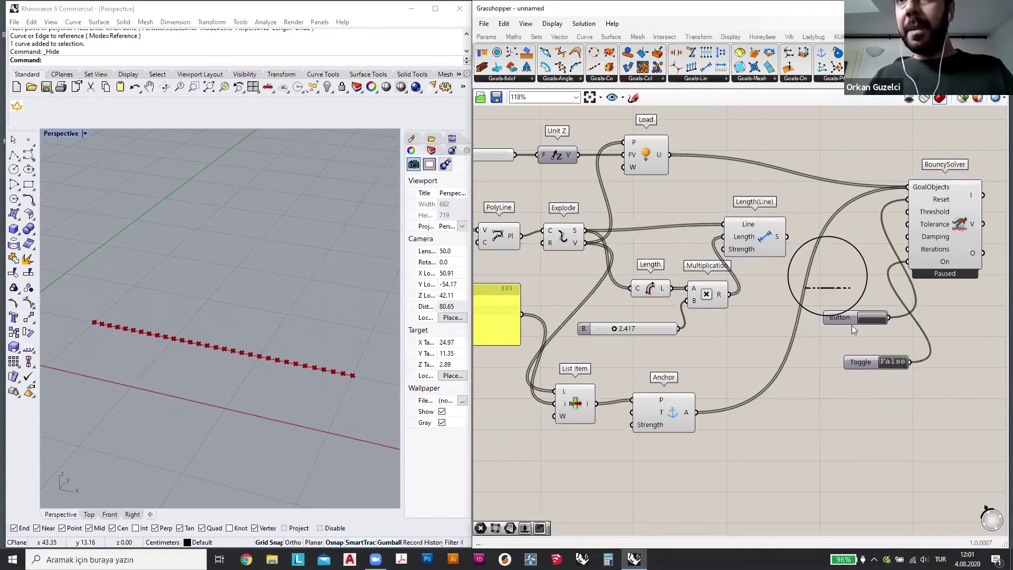
left_click(850, 317)
left_click_drag(787, 237, 907, 187, "shift")
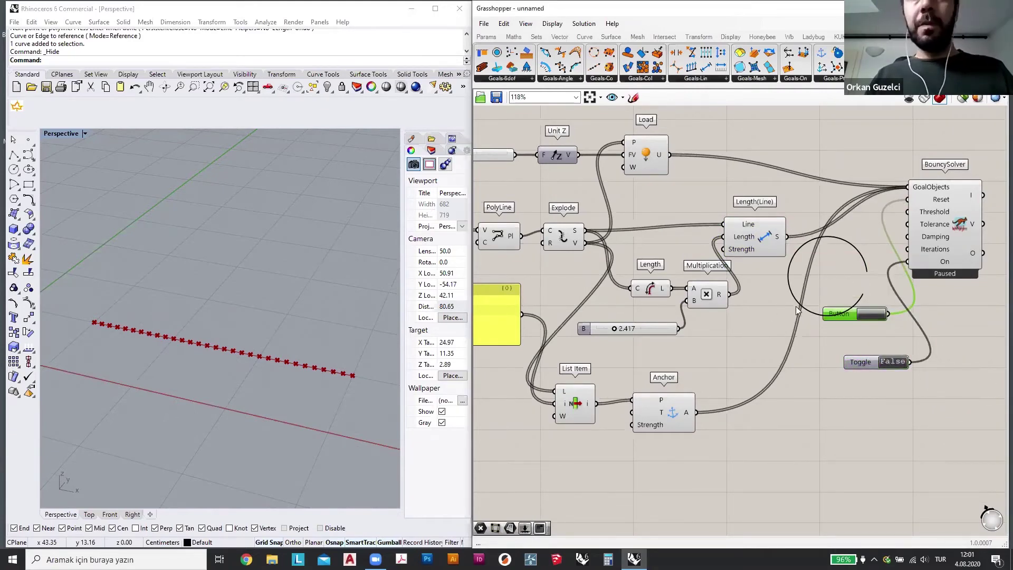
- Run the solver with the toggle set to True, and restart it with the length multiplier at 1.567
left_click(895, 362)
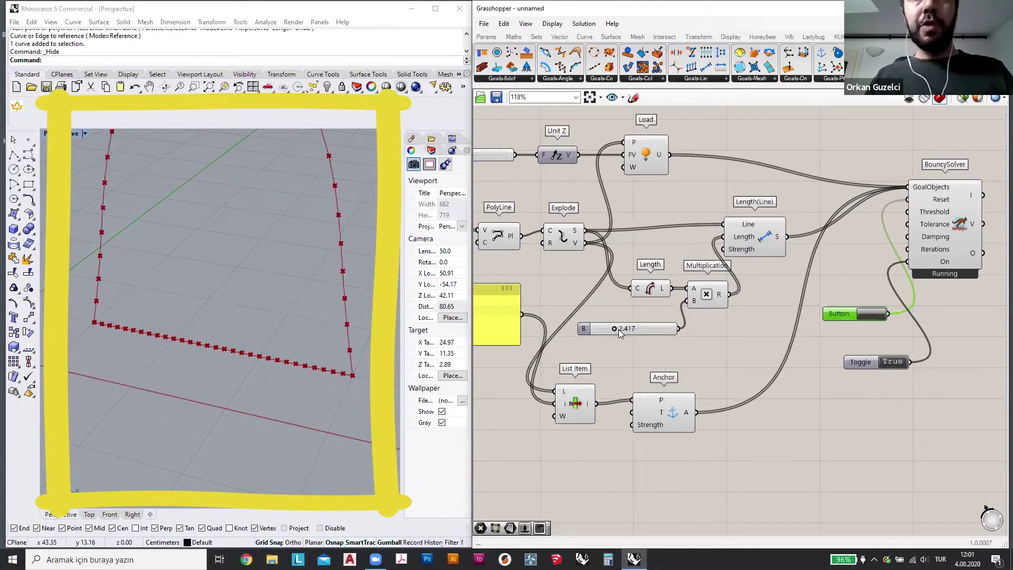
left_click_drag(613, 330, 609, 328)
left_click(868, 315)
- Raise the load Factor slider to 1.092, reset the simulation, and bring the factor down to 0.939
right_click_drag(509, 167, 512, 167)
mouse_move(515, 167)
left_mouse_down()
mouse_move(535, 169)
mouse_move(524, 168)
left_mouse_up()
left_click(927, 322)
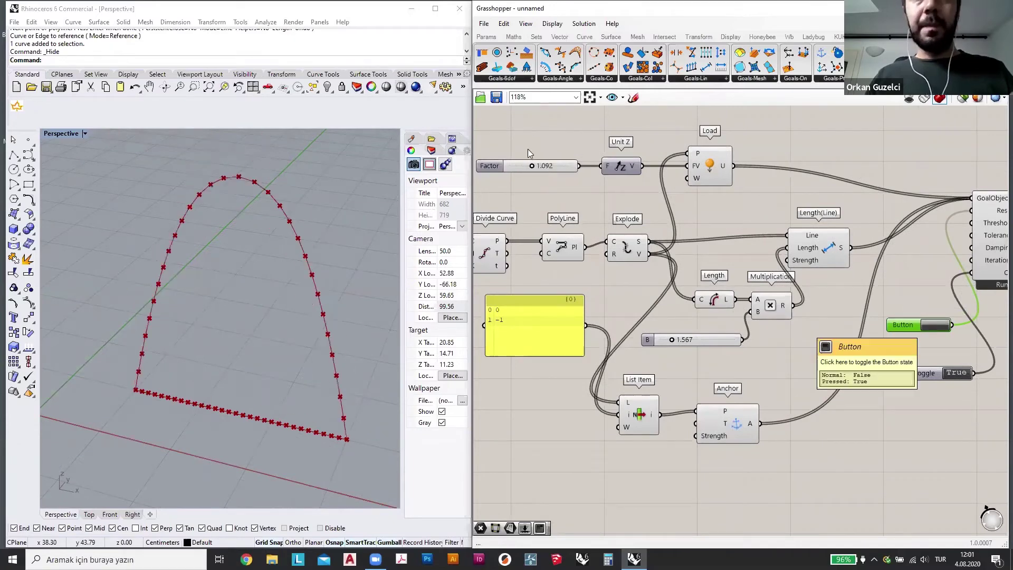
left_click_drag(530, 165, 526, 165)
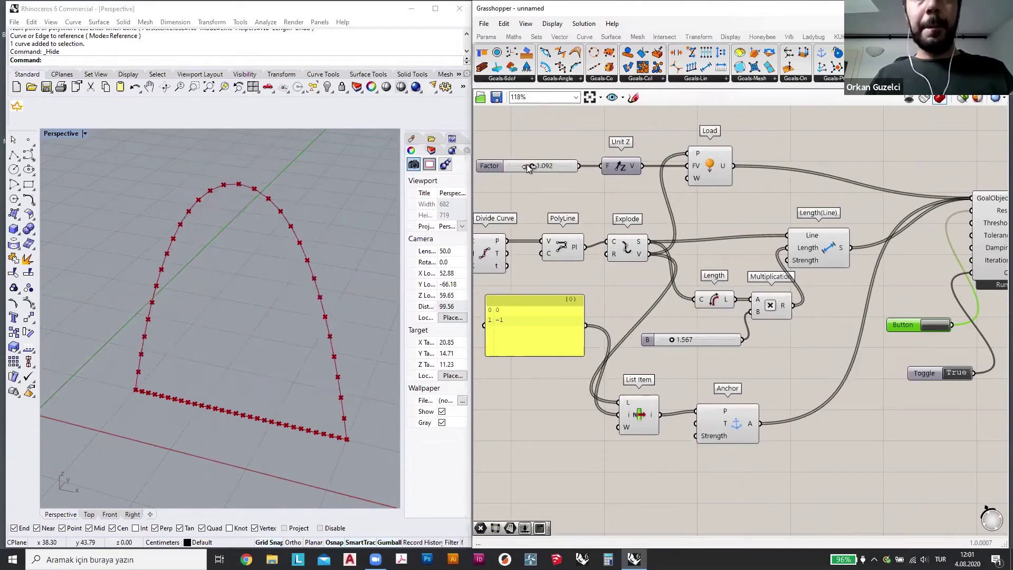
- Change the second anchor index in the panel to 15 and reset the simulation
double_click(519, 325)
double_click(539, 311)
type("15")
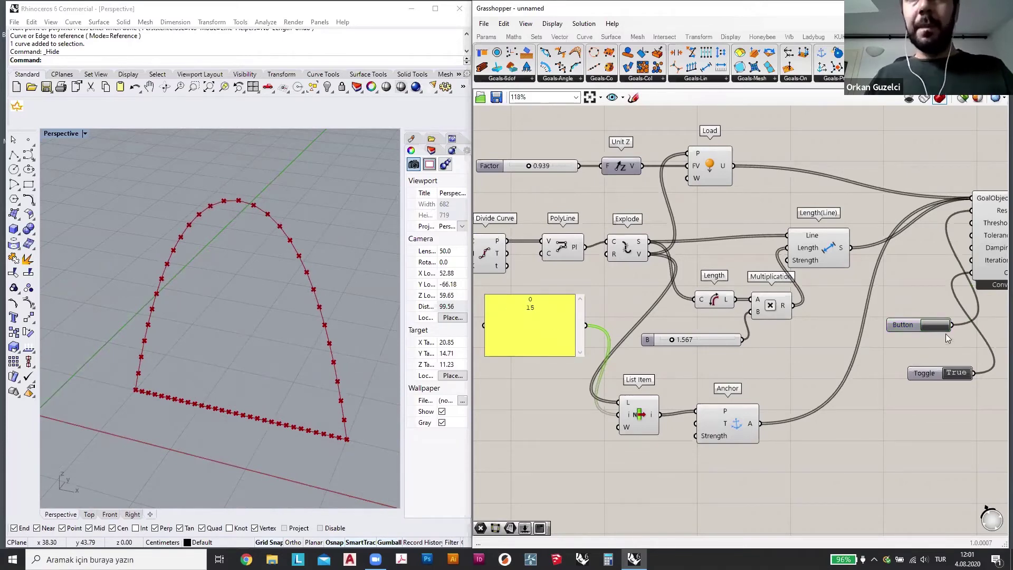
left_click(610, 314)
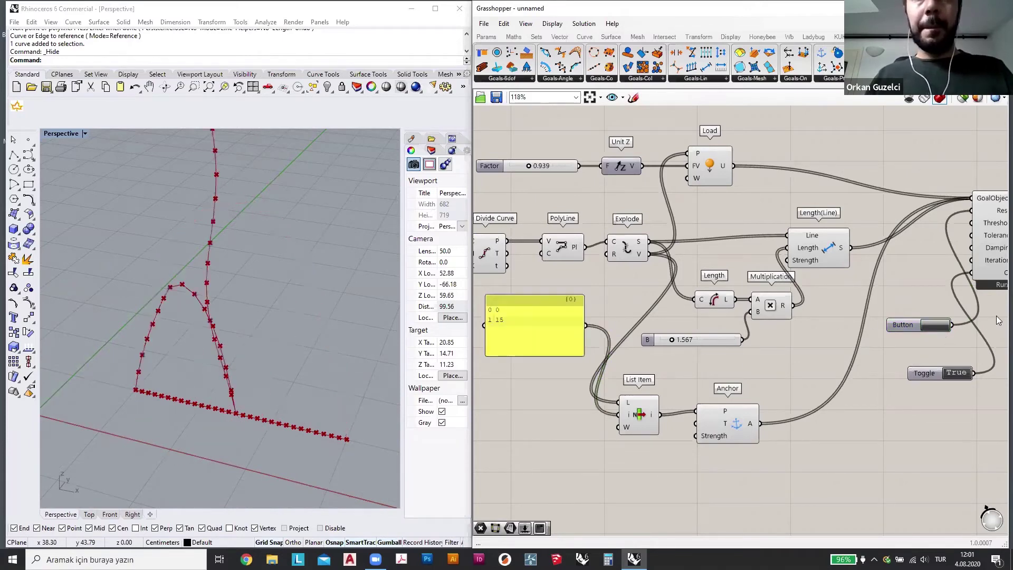
left_click(935, 328)
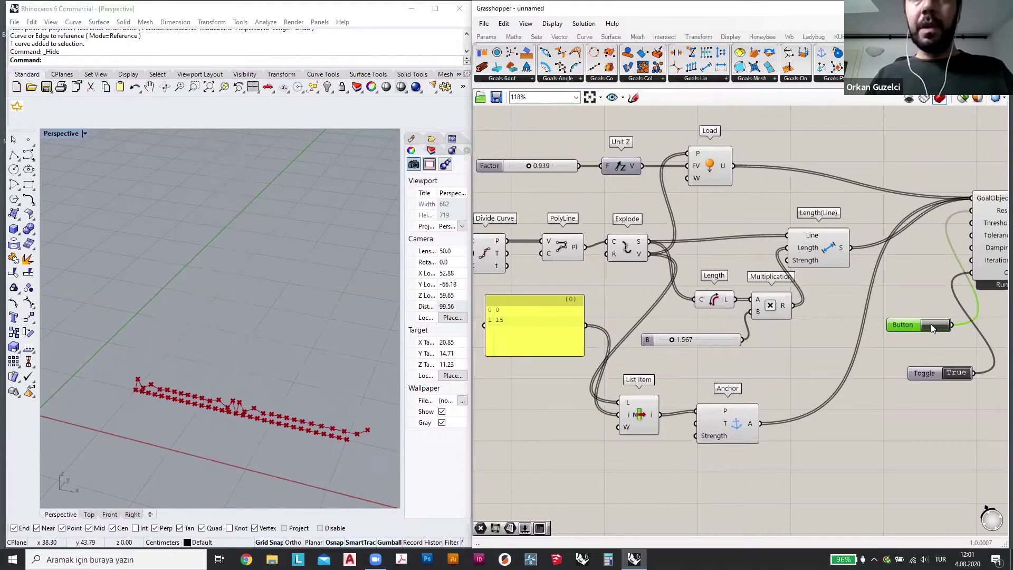
- Add 30 as a third anchor index in the panel and reset the simulation
double_click(554, 317)
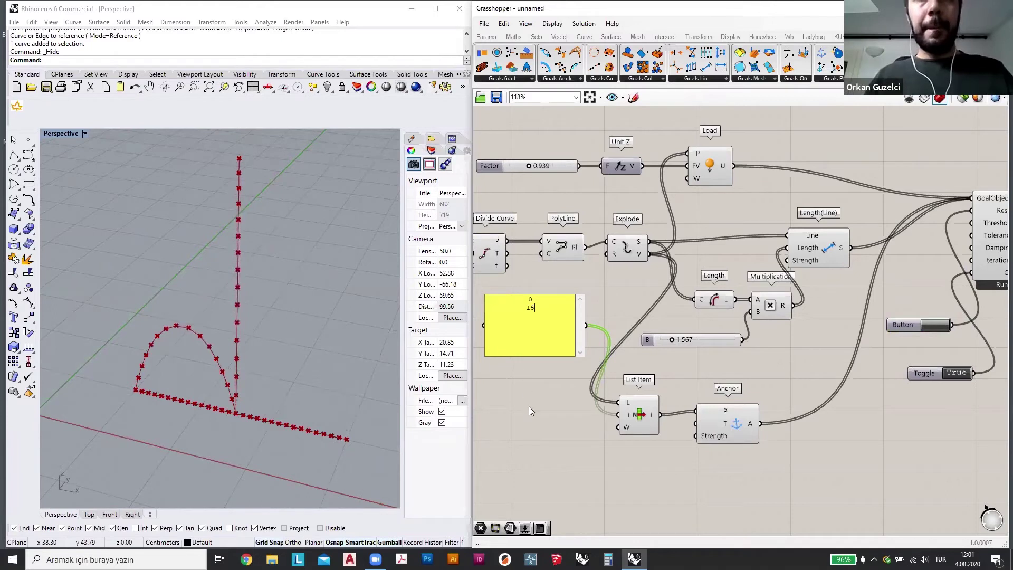
key("Return")
type("30")
left_click(938, 322)
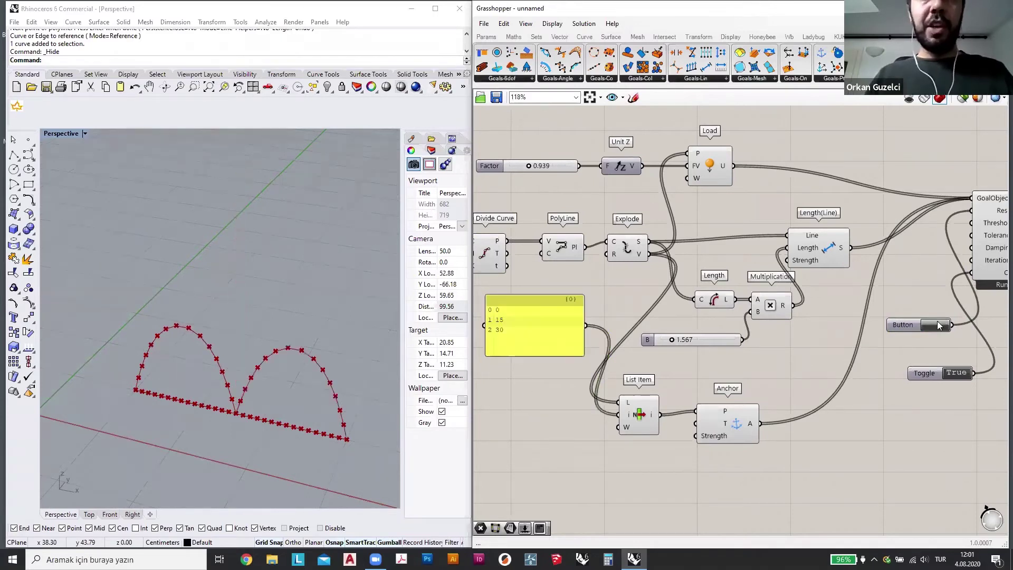
- Reduce the panel's anchor indices to 0 and -1, and lower the length multiplier slider to 1.284
left_click(527, 332)
double_click(526, 330)
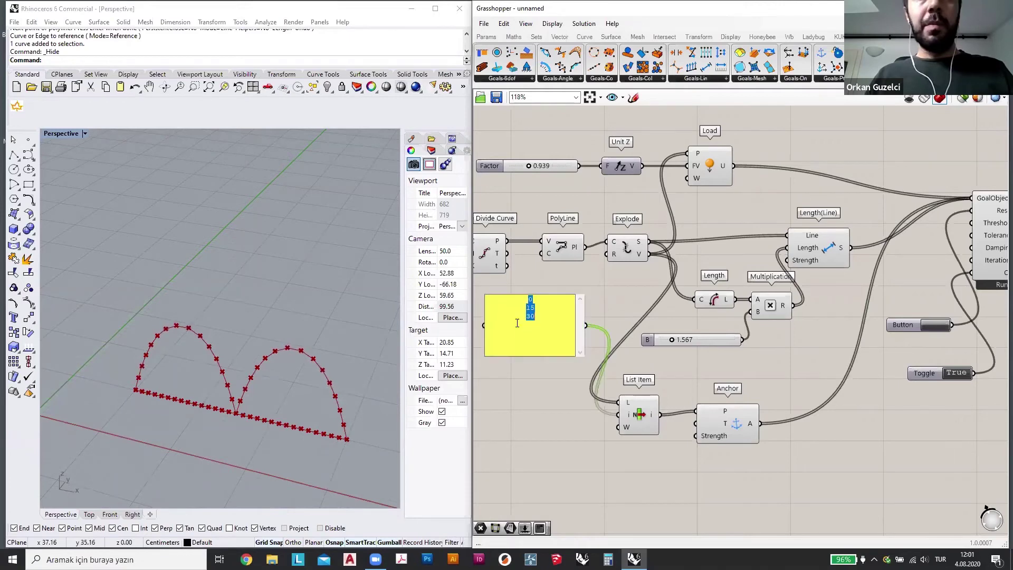
left_click_drag(534, 318, 521, 309)
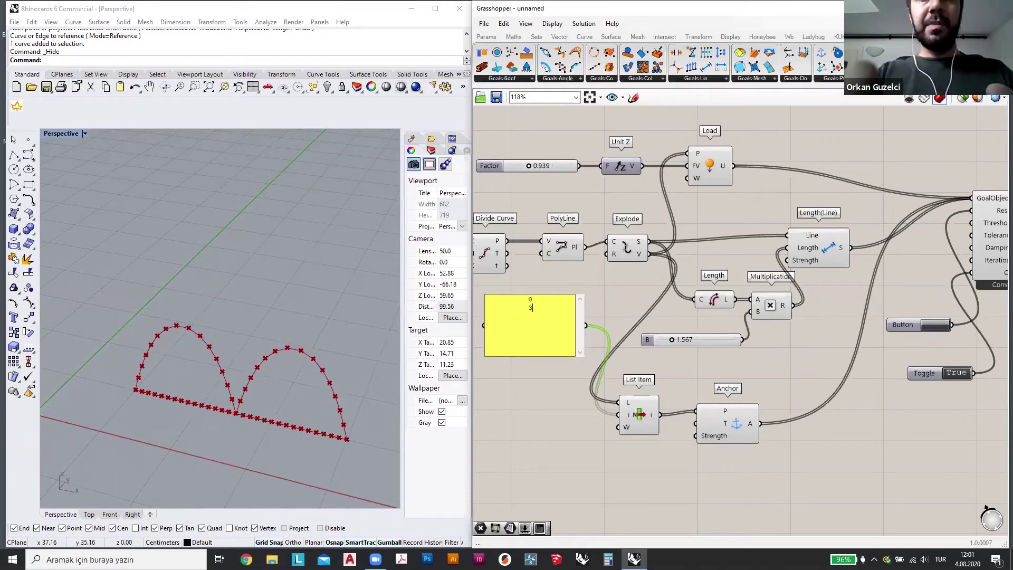
type("-1")
left_click_drag(672, 339, 668, 340)
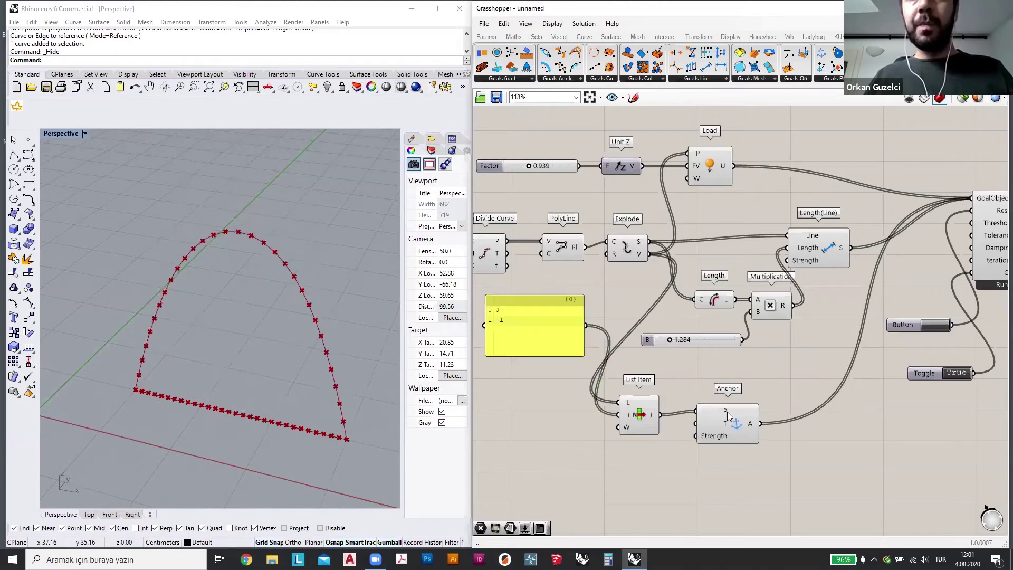
- Lower the Divide Curve Count slider to 16 and reset the simulation
left_click(727, 412)
left_click(639, 413)
right_click_drag(709, 326, 747, 330)
right_click_drag(528, 279, 583, 296)
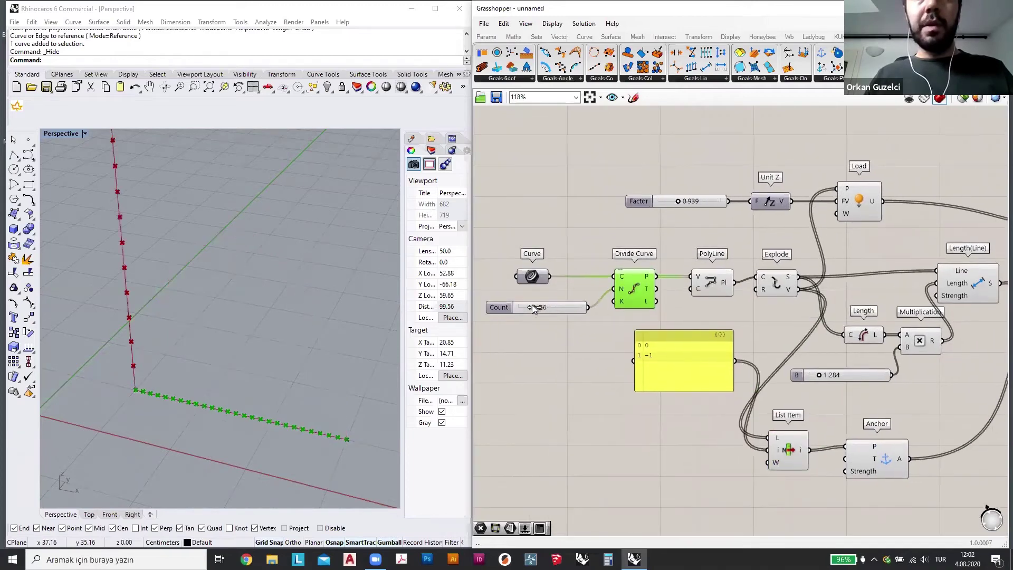
left_click_drag(532, 307, 527, 307)
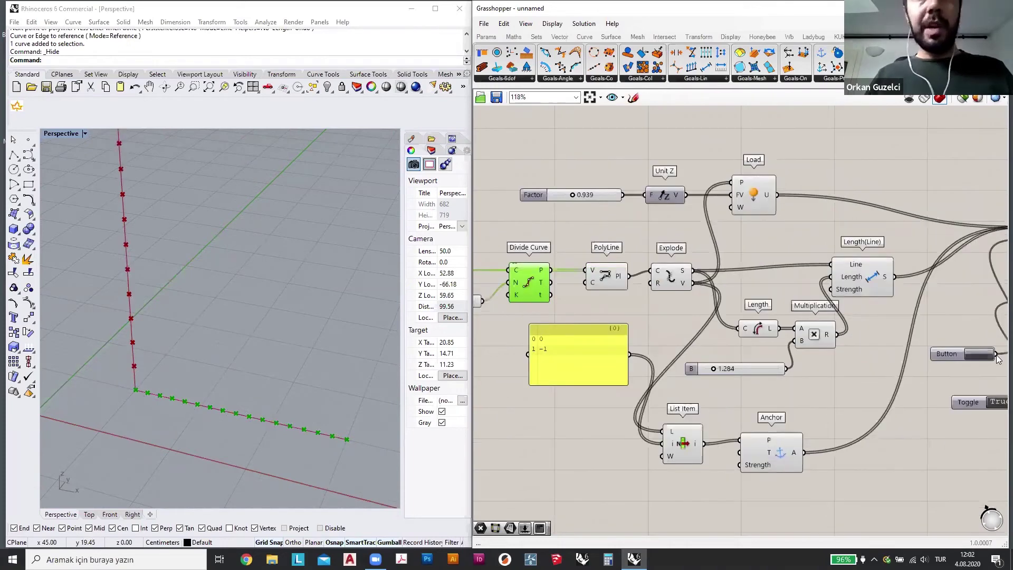
left_click(980, 354)
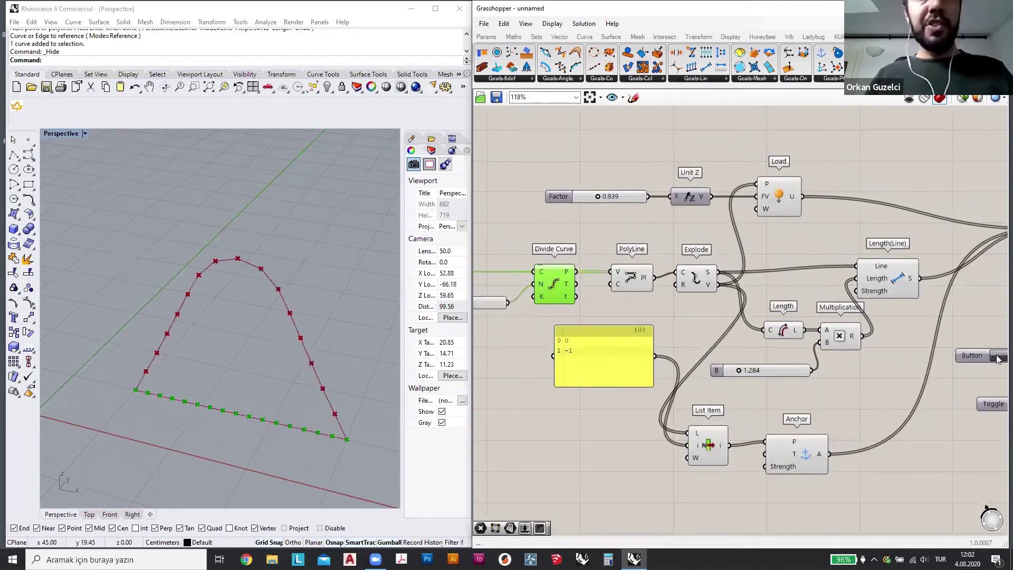
- Set the Count slider feeding Divide Curve to exactly 30
right_click_drag(543, 301, 604, 304)
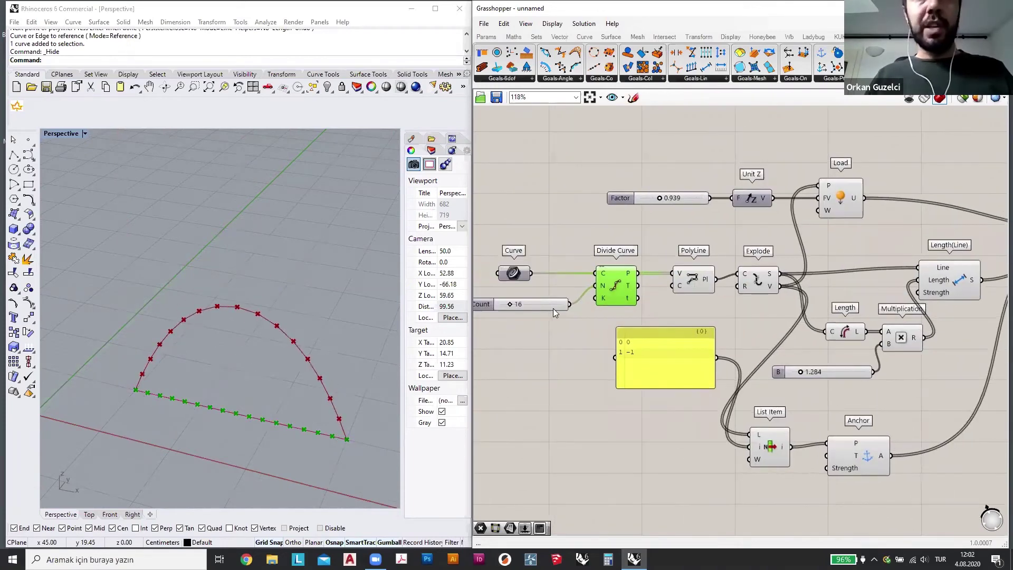
right_click_drag(508, 306, 556, 308)
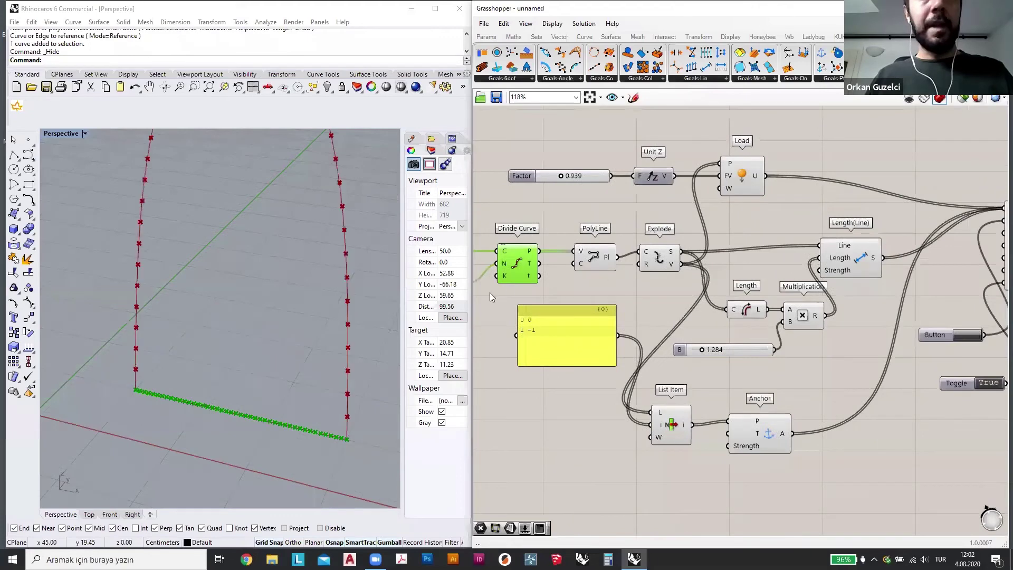
right_click_drag(312, 410, 306, 428, "shift")
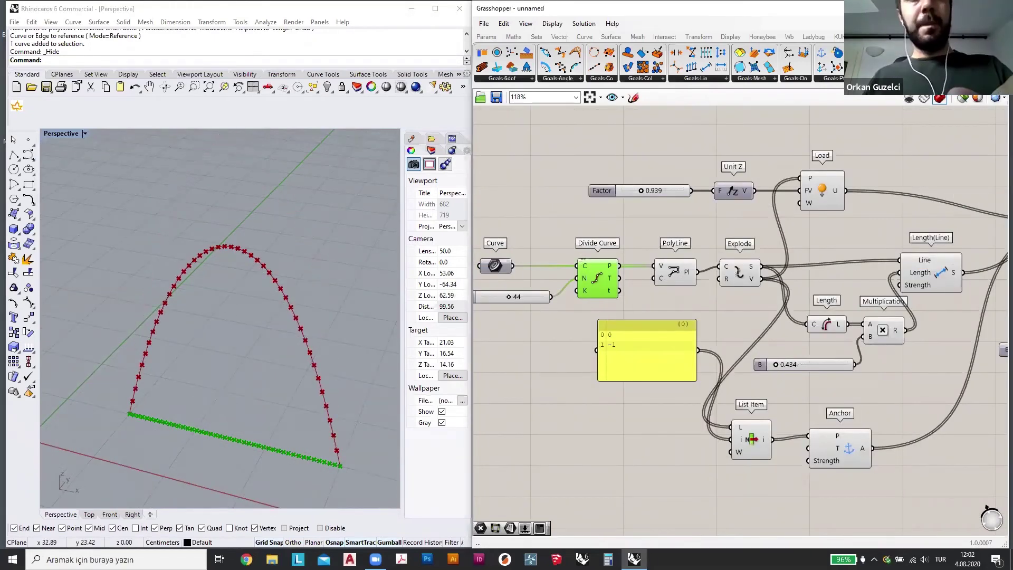
double_click(538, 297)
type("30")
key("Return")
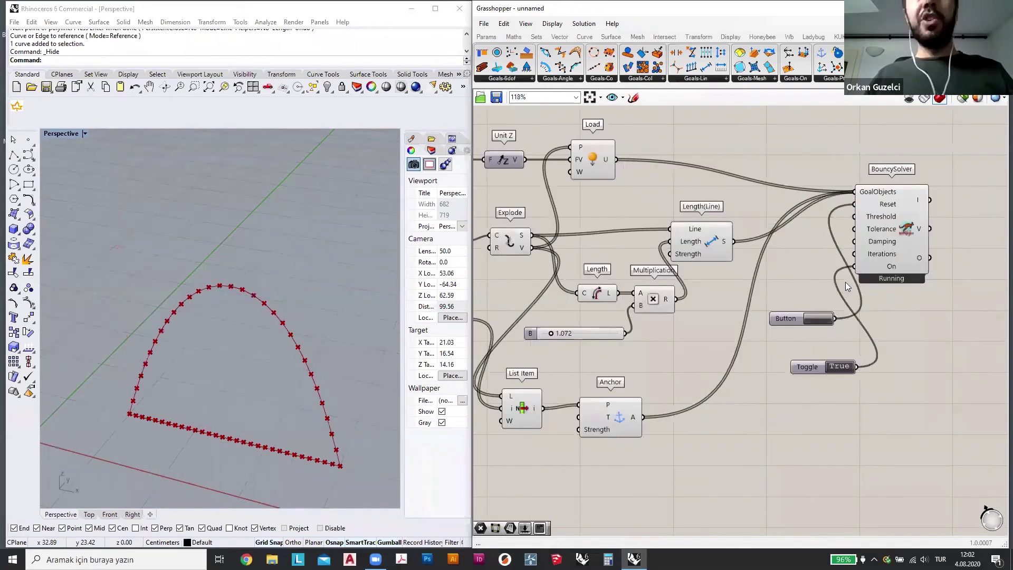
- Add a Nurbs Curve component beside the Bouncy Solver and feed the solver's V output into its vertices input
right_click_drag(845, 282, 697, 296)
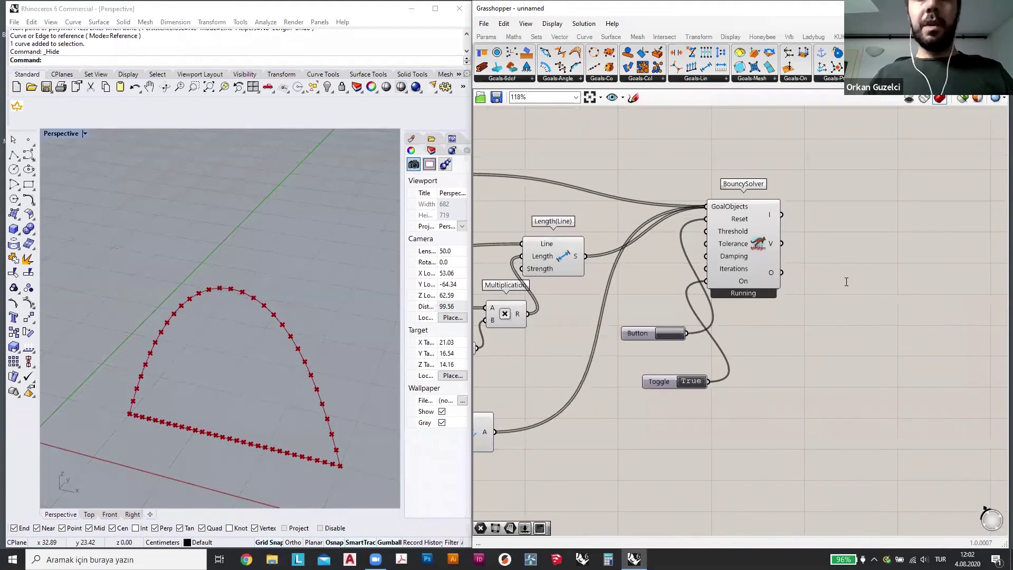
double_click(845, 272)
type("nurbs")
left_click(841, 273)
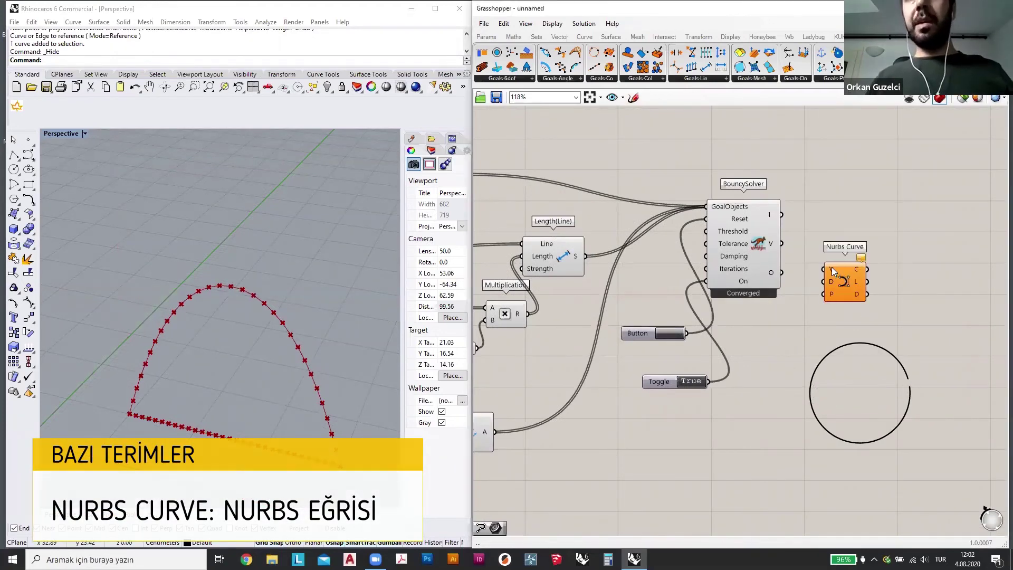
mouse_move(831, 268)
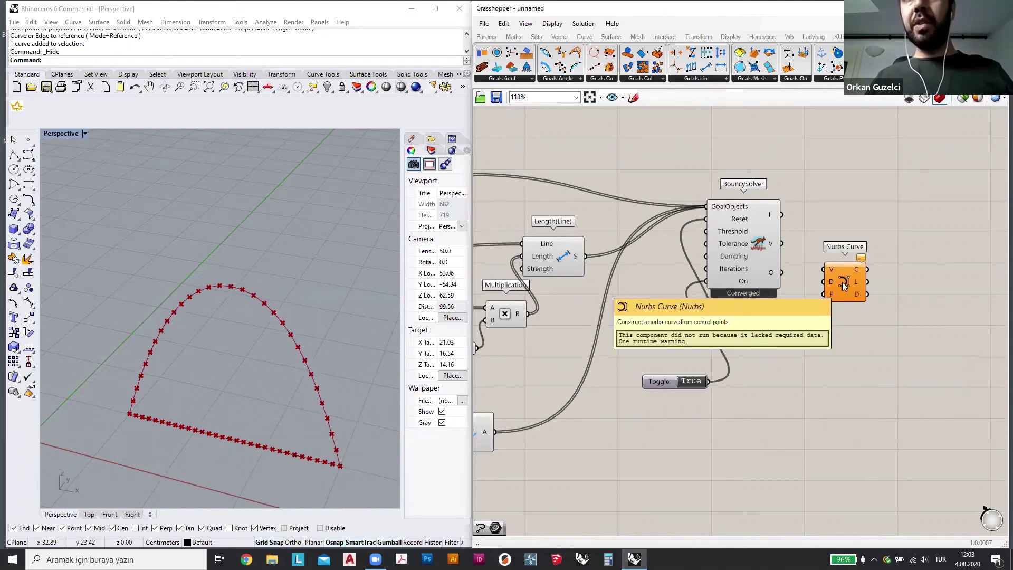
left_click_drag(842, 282, 847, 243)
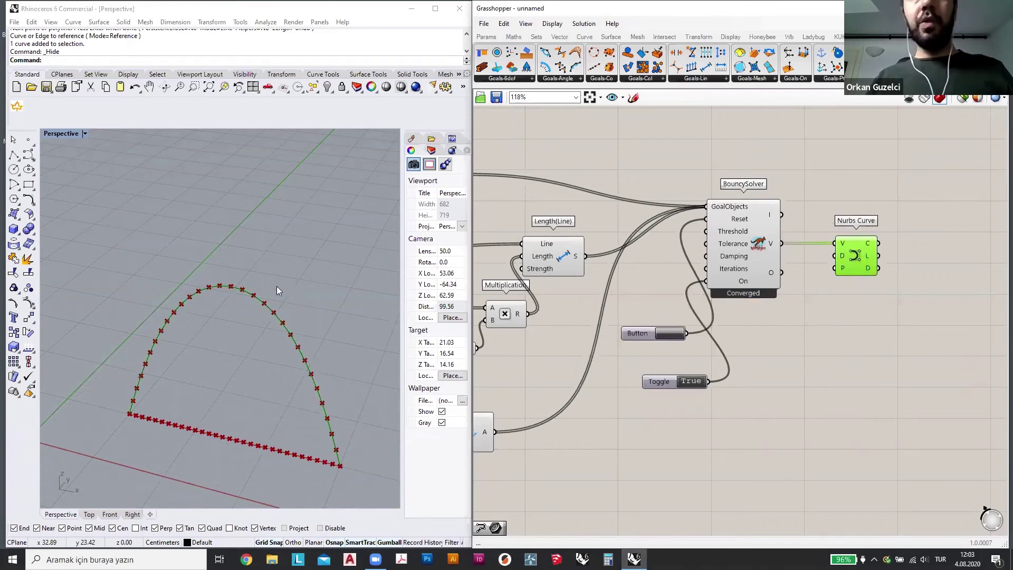
left_click(740, 252)
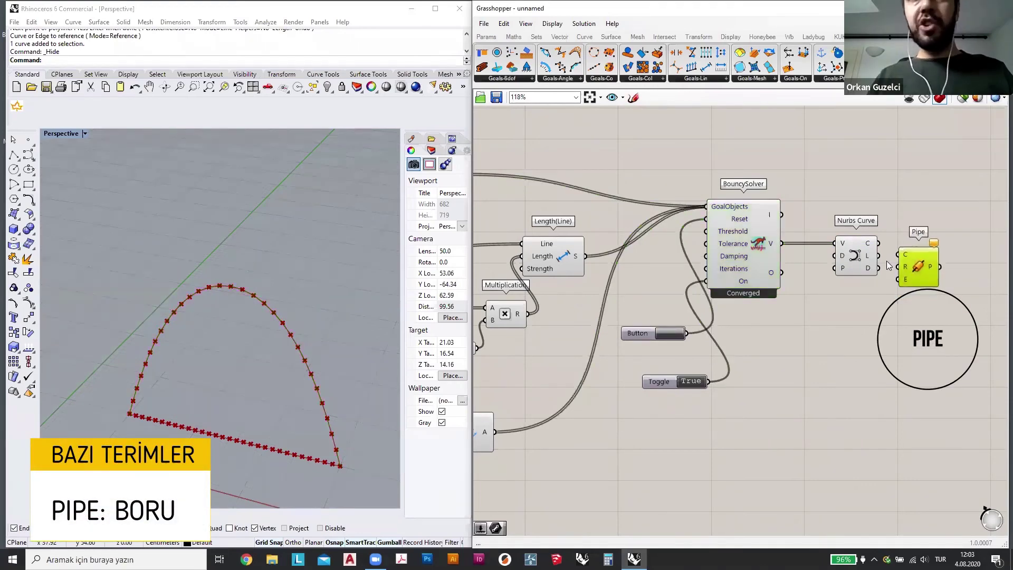
- Connect the Nurbs Curve output to the Pipe component's curve input and add a number slider with value 2 below it
left_click_drag(878, 243, 907, 259)
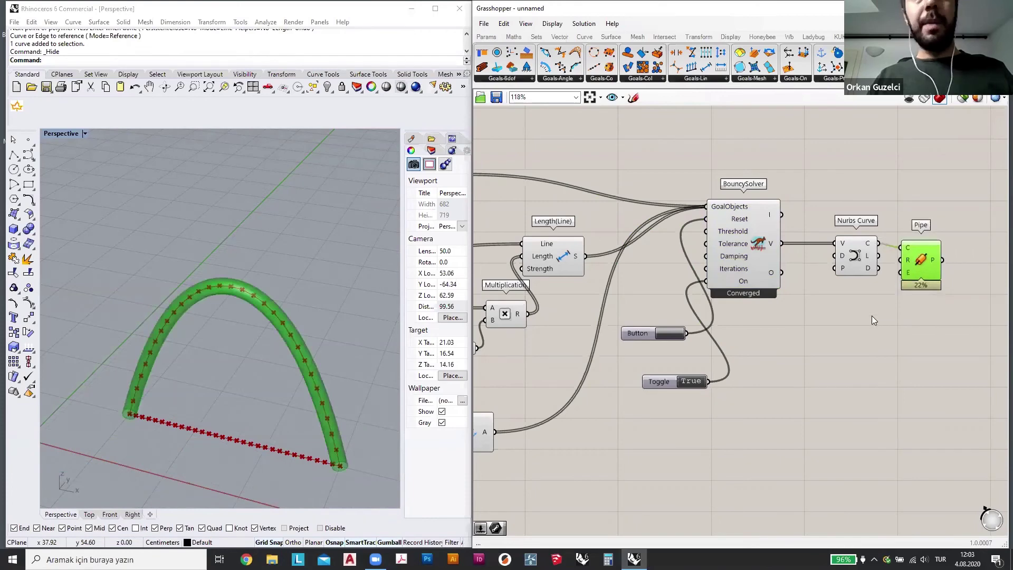
double_click(863, 329)
type("2")
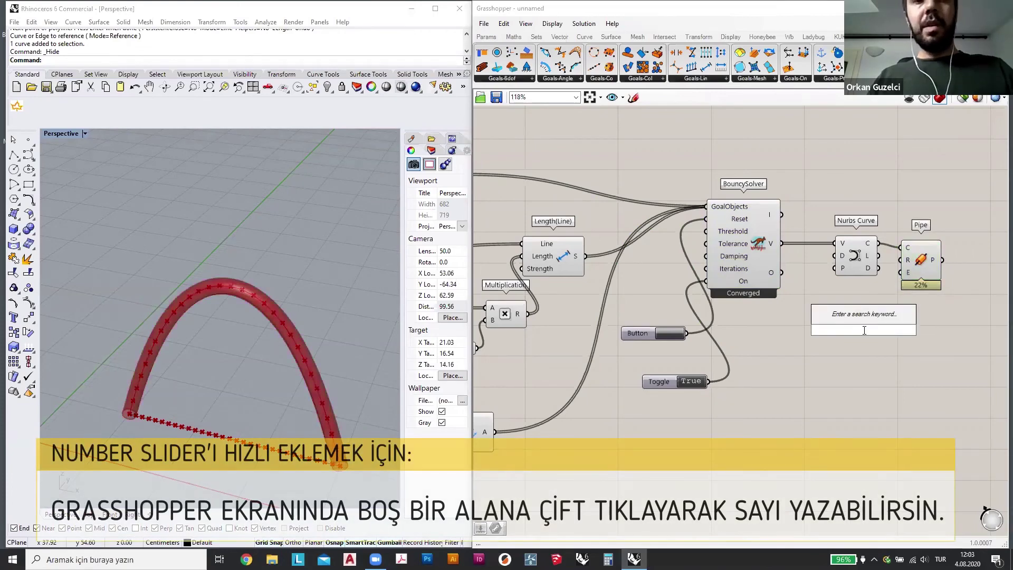
key("Return")
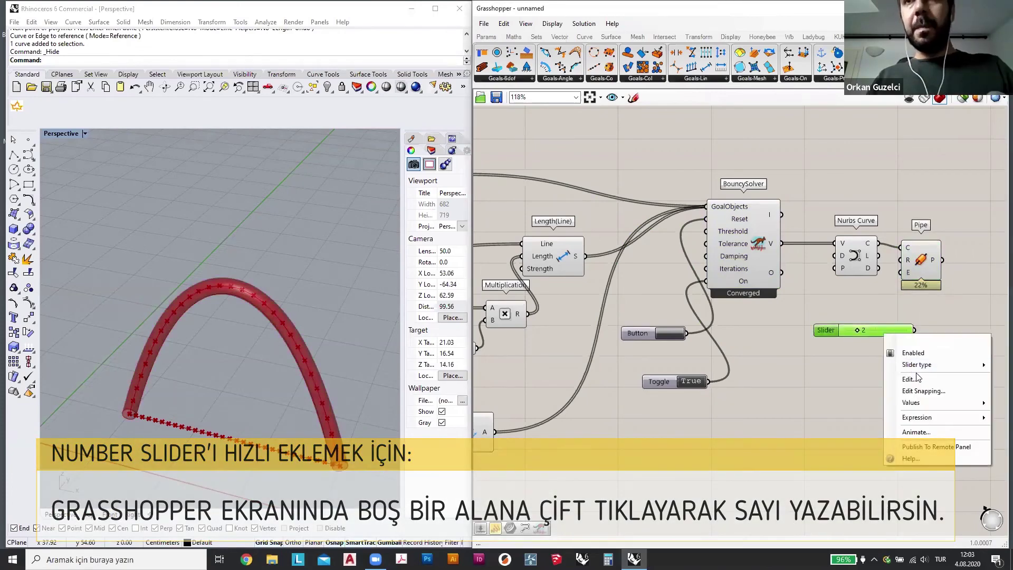
- Change the new slider to floating-point rounding and set its maximum to 2
right_click(884, 333)
left_click(904, 378)
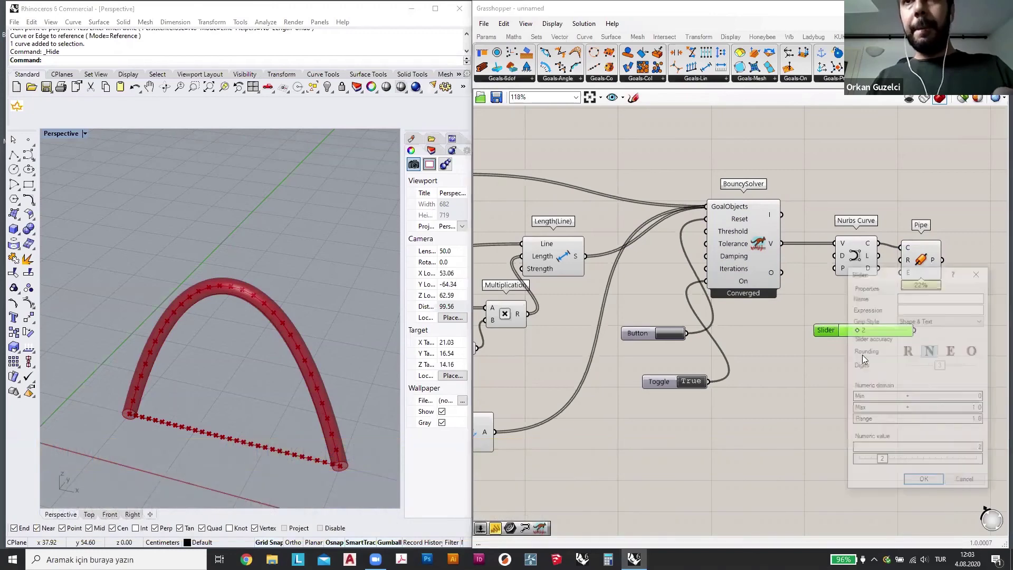
left_click(910, 353)
left_click(929, 407)
type("2")
key("Return")
left_click(929, 480)
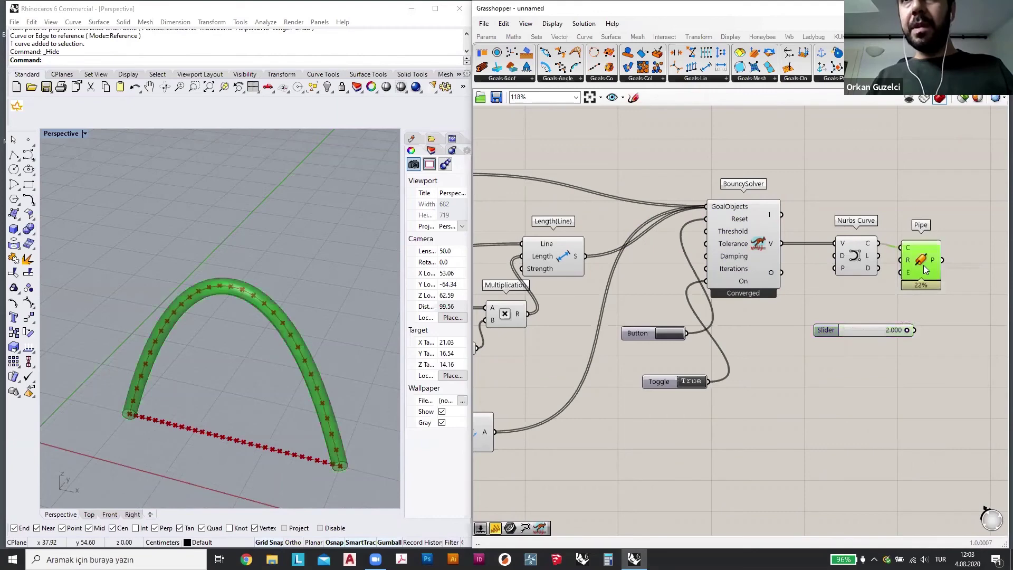
- Connect the slider to the Pipe's radius input, lower it to 0.776, and reset the simulation
left_click_drag(911, 269, 907, 256)
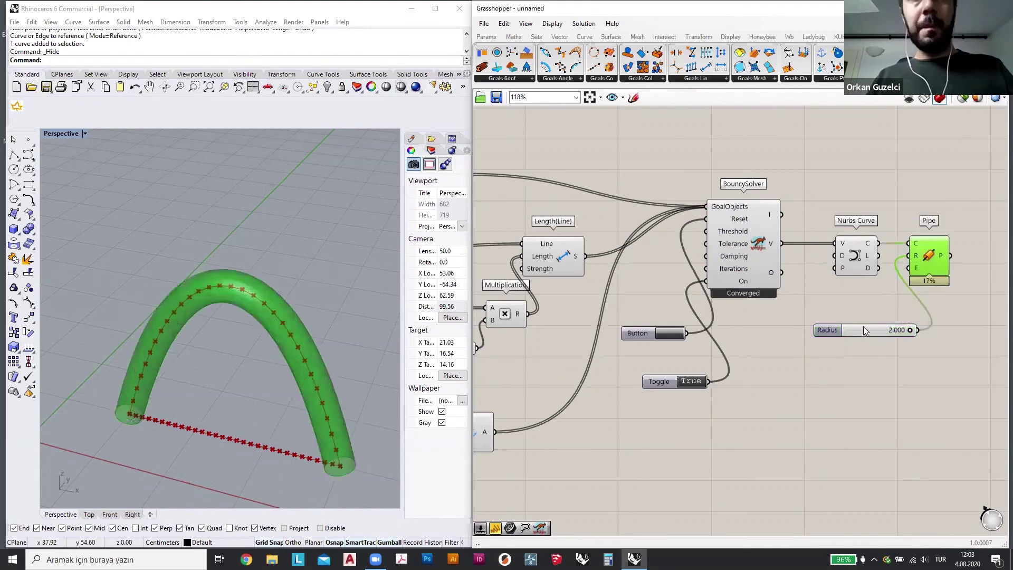
left_click_drag(908, 330, 870, 336)
left_click(854, 308)
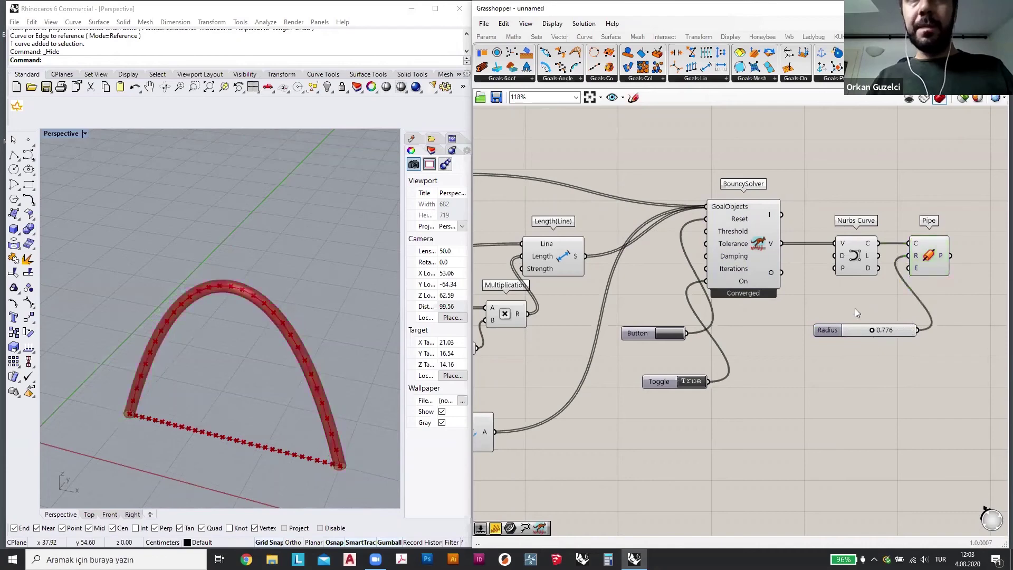
left_click(922, 259)
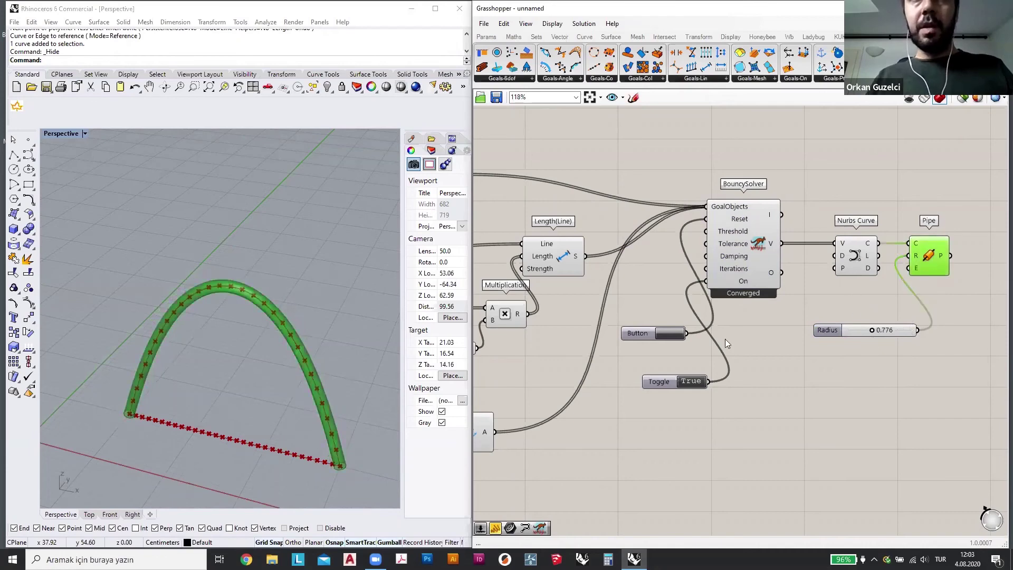
left_click(671, 337)
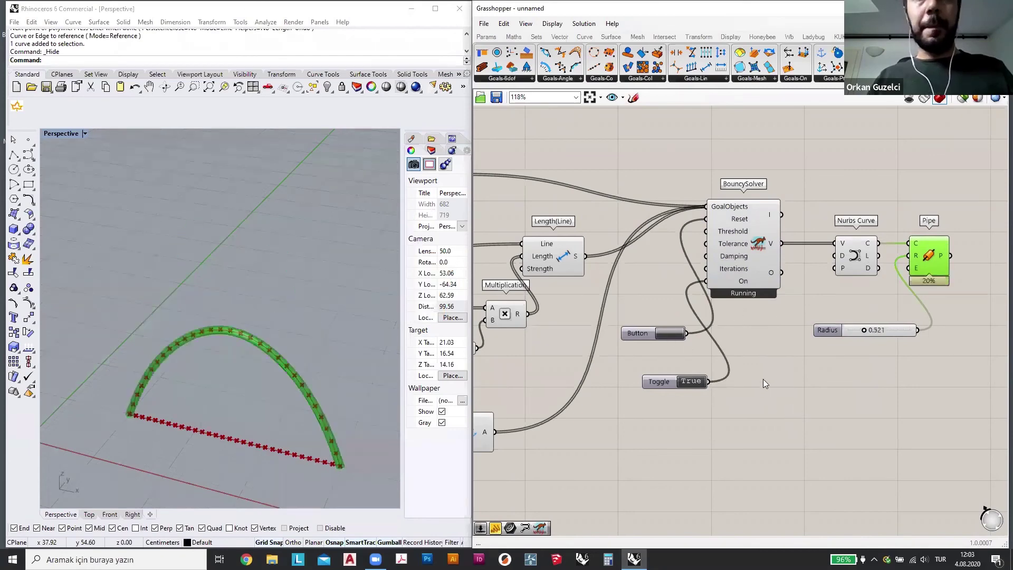
- Hide the preview of all the definition's components except the Pipe, and reset the simulation
scroll(763, 376, "down", 2)
left_click_drag(561, 375, 515, 402)
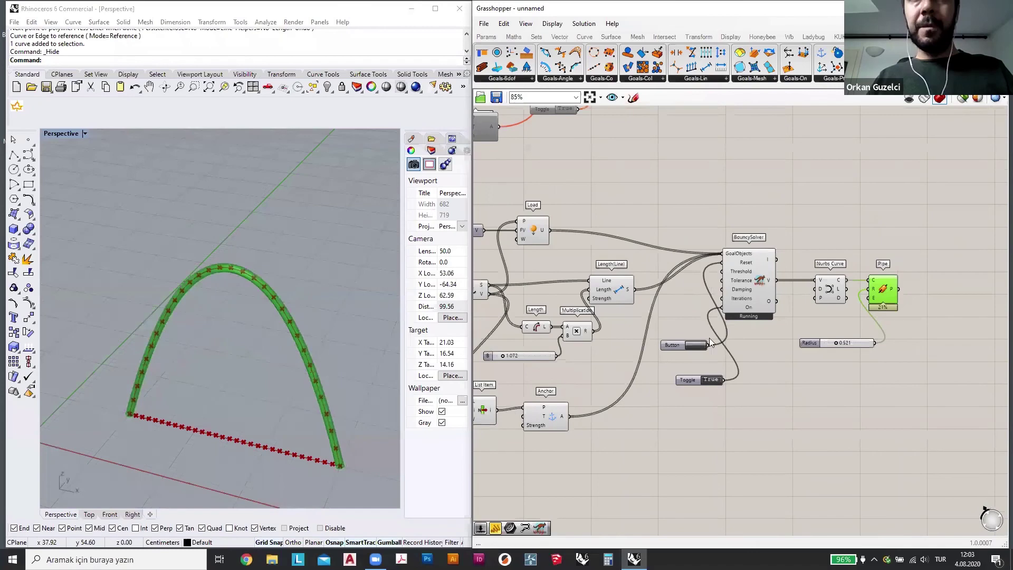
middle_click(860, 275)
left_click(896, 234)
left_click(860, 334)
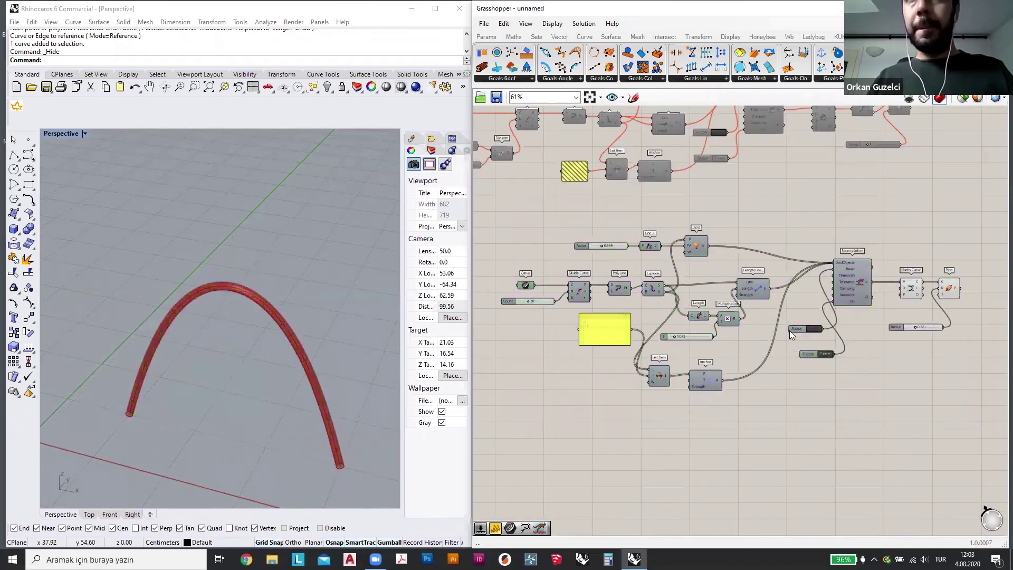
scroll(789, 330, "up", 1)
scroll(696, 317, "up", 2)
left_click(696, 318)
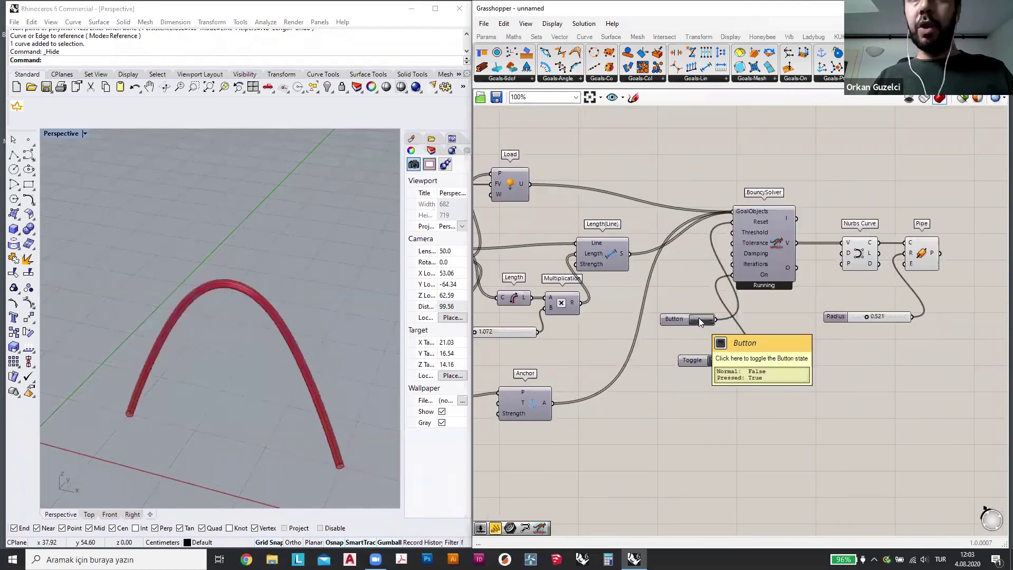
- Set the Bouncy Solver's Iterations input to 1 and reset the simulation
scroll(751, 262, "up", 2)
right_click(752, 263)
mouse_move(820, 367)
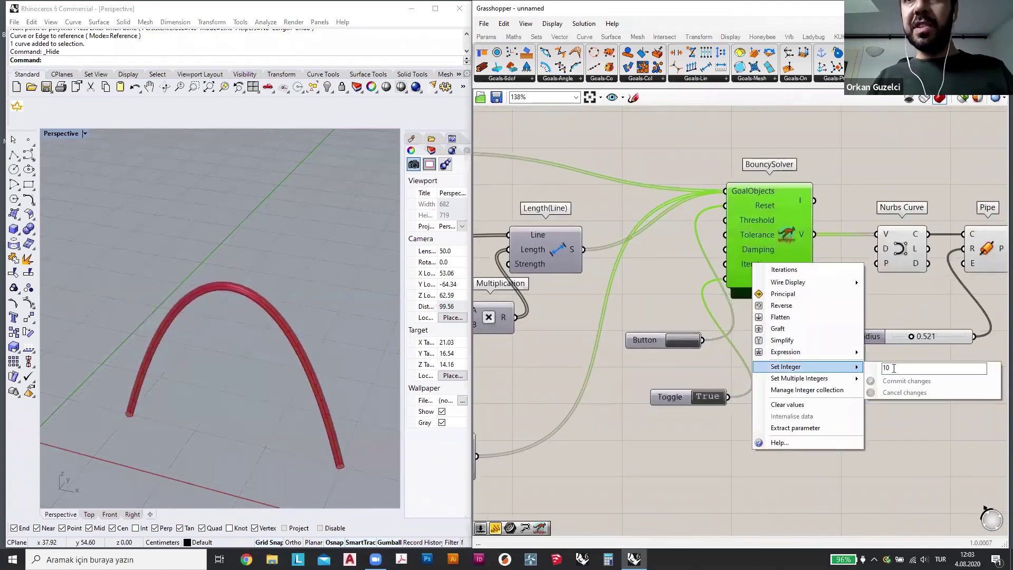
key("Return")
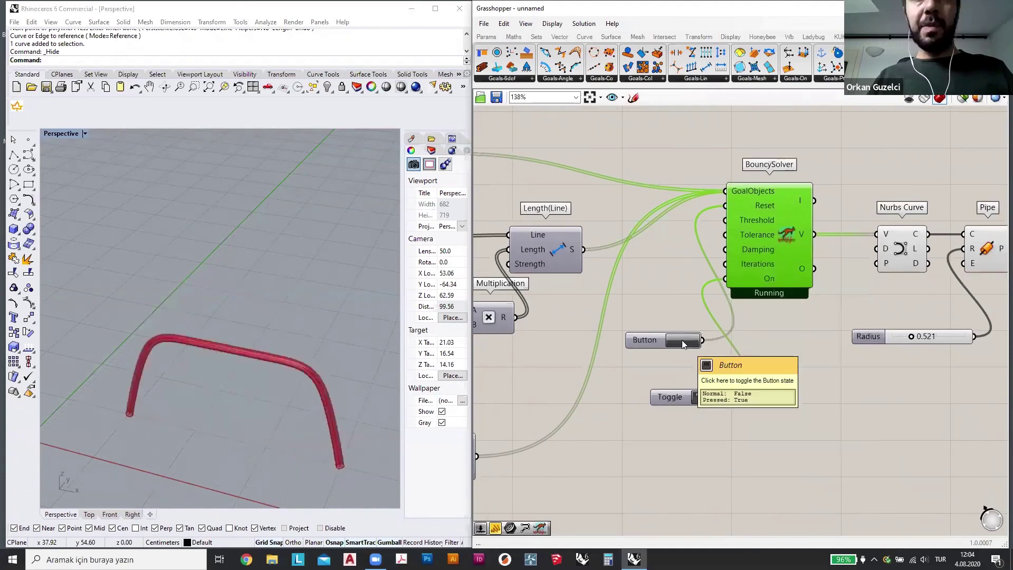
left_click(681, 339)
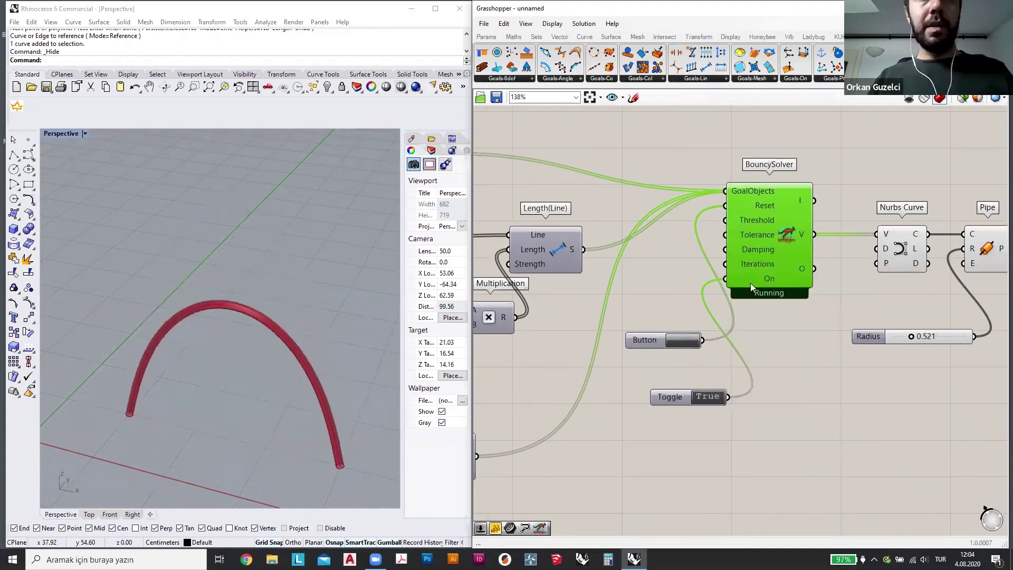
- Set the Bouncy Solver's Iterations input back to 10 and reset the simulation
right_click(754, 260)
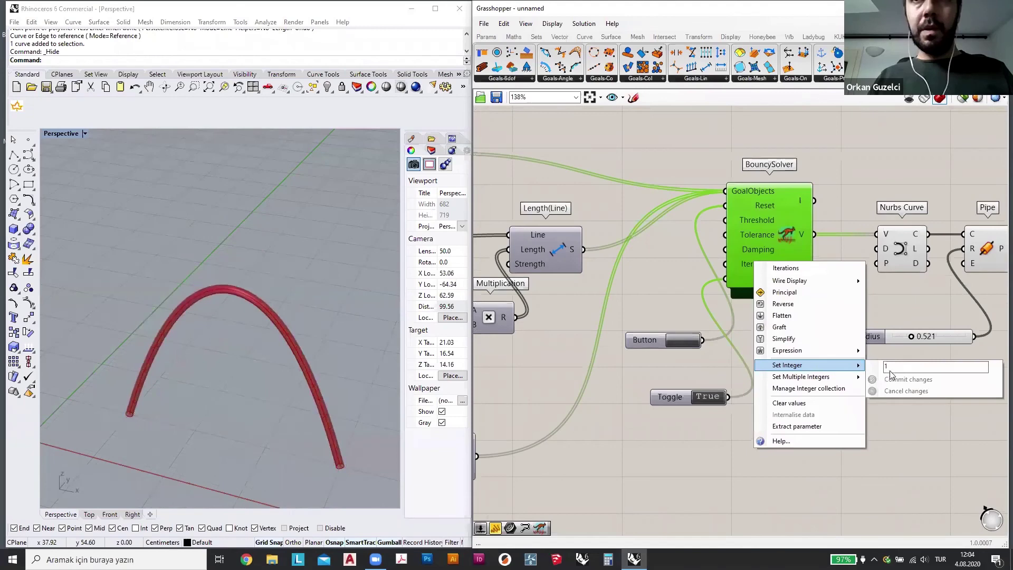
mouse_move(771, 366)
type("10")
left_click(907, 379)
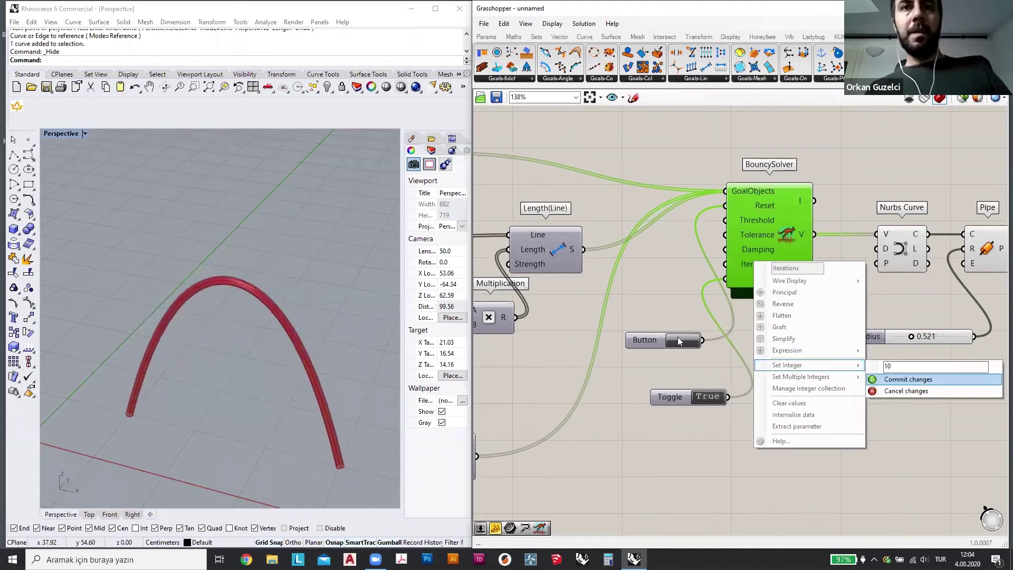
left_click(678, 337)
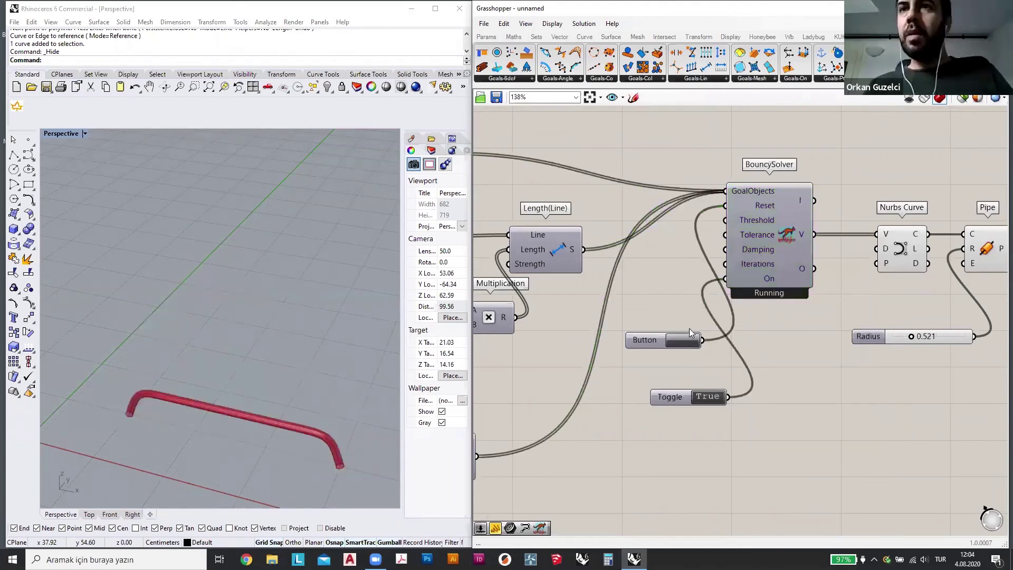